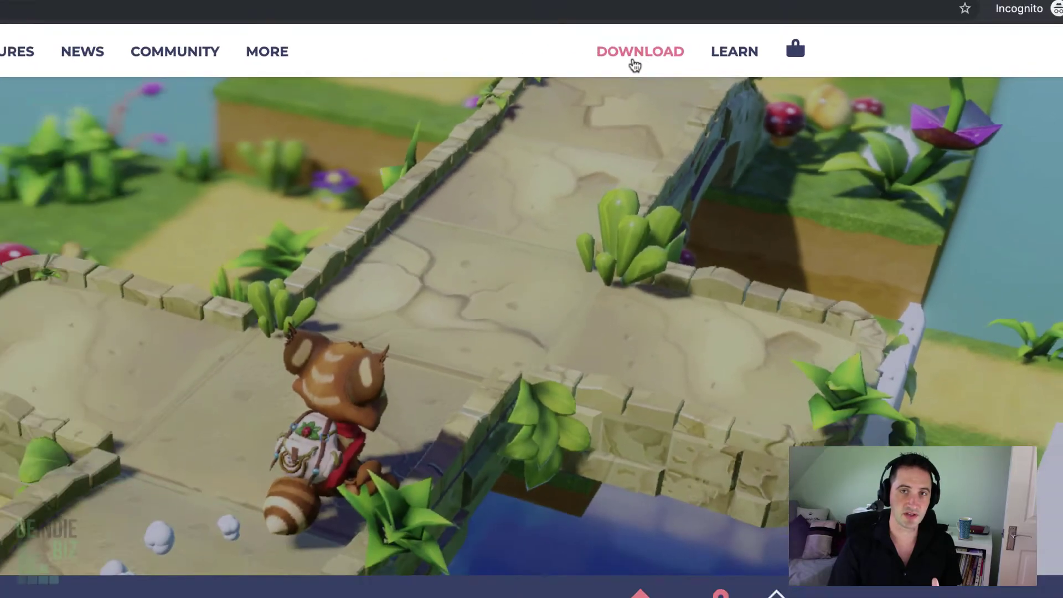
Step: Open the Godot download page and highlight the Standard and Mono (C# support) version headings
click(635, 66)
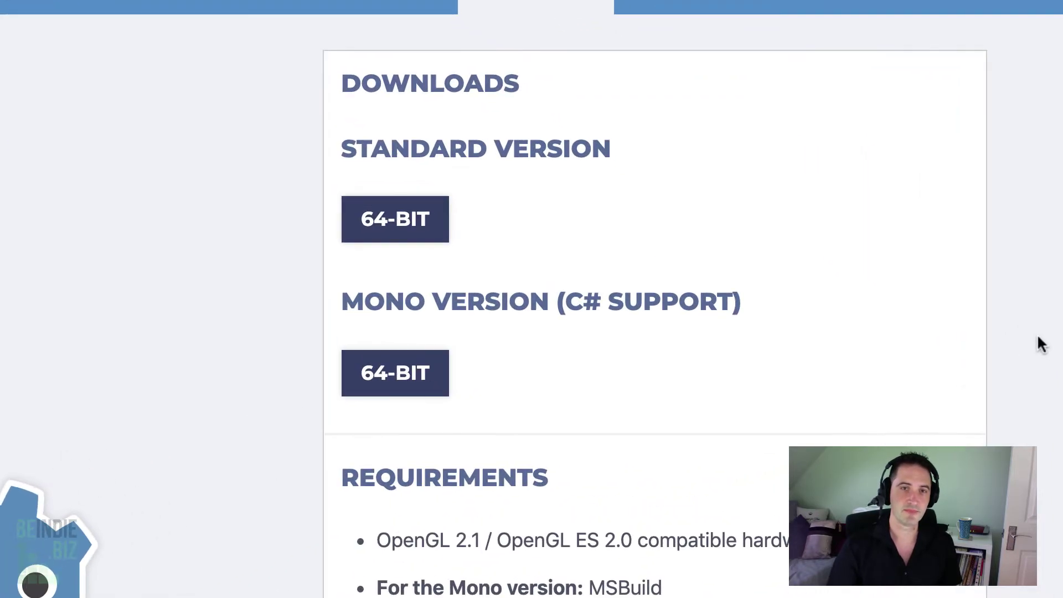
drag(342, 150, 674, 156)
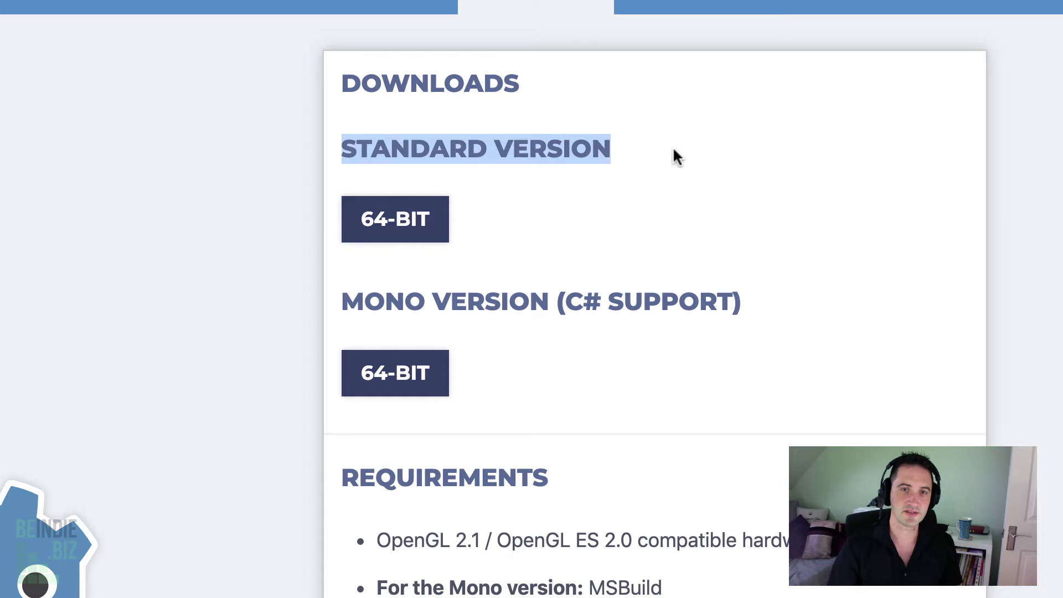
drag(341, 148, 625, 143)
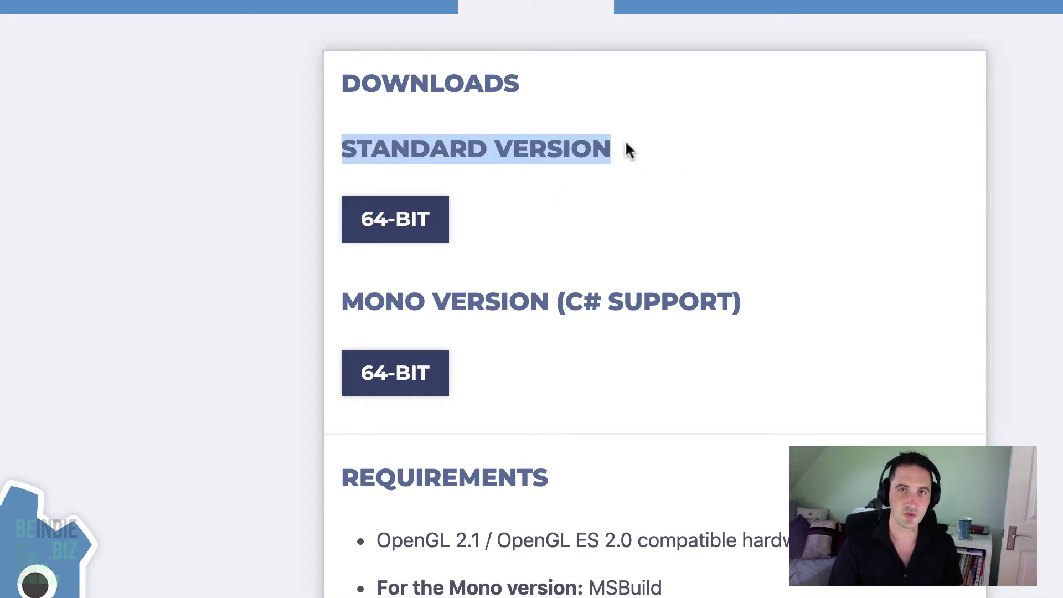
click(626, 147)
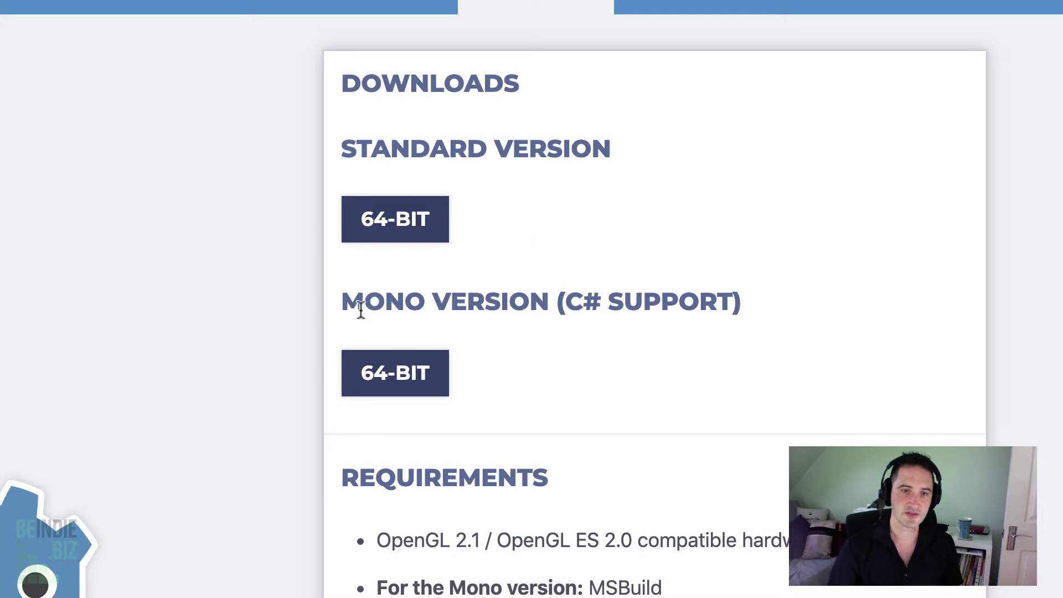
drag(342, 303, 831, 315)
click(831, 316)
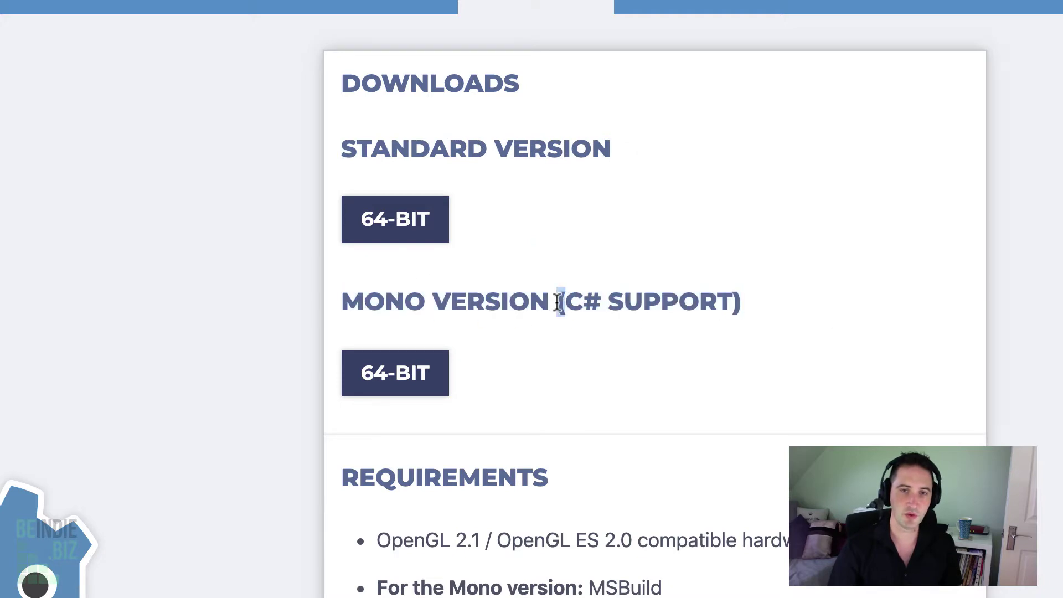
drag(560, 303, 808, 308)
click(808, 307)
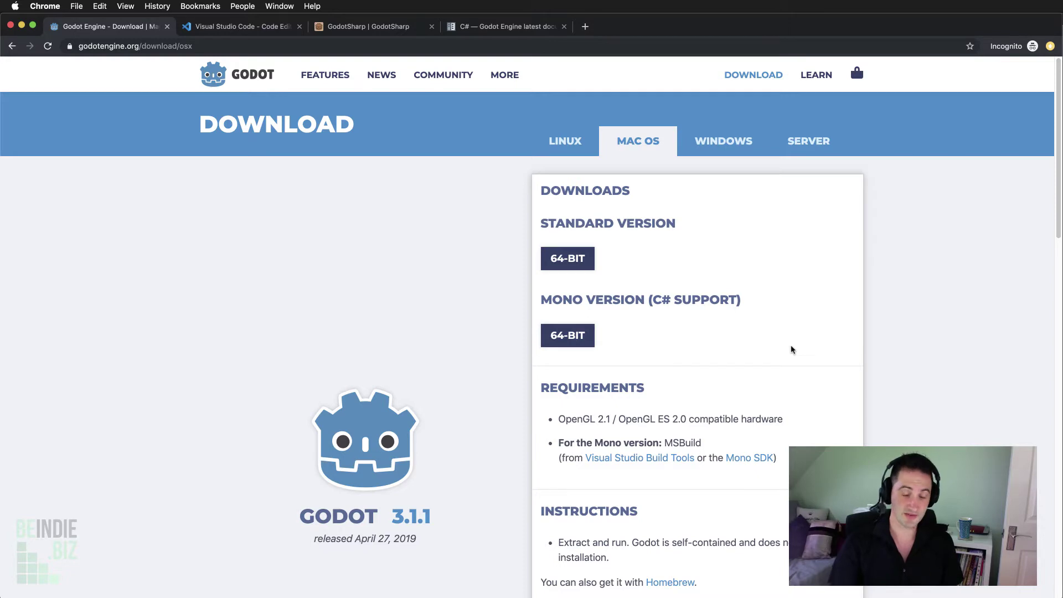
Step: Switch to the Visual Studio Code website tab in Chrome
click(244, 26)
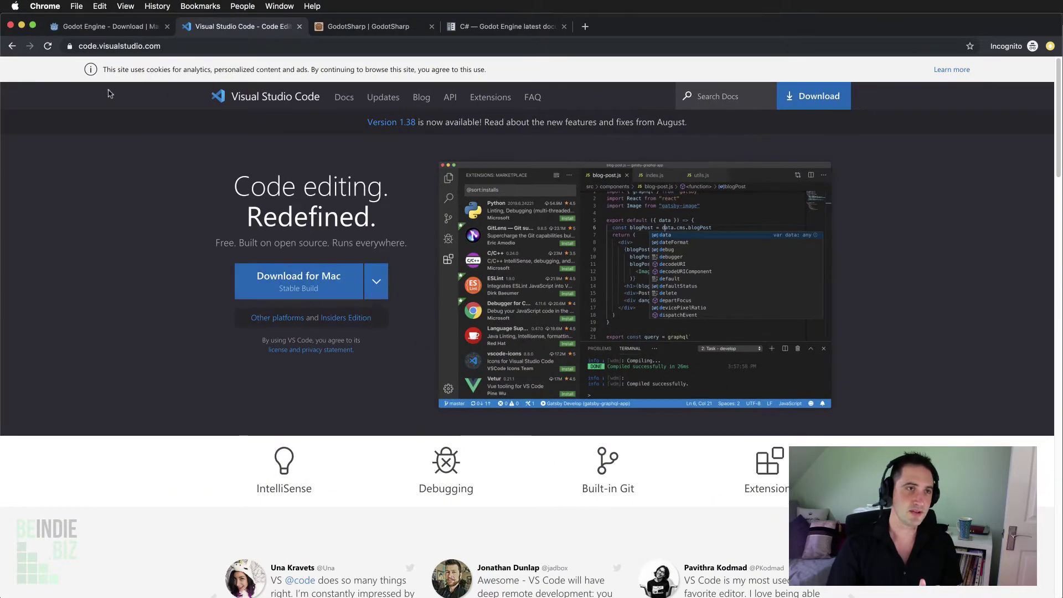
Step: Minimize Chrome to return to Godot and show the Output panel
click(21, 26)
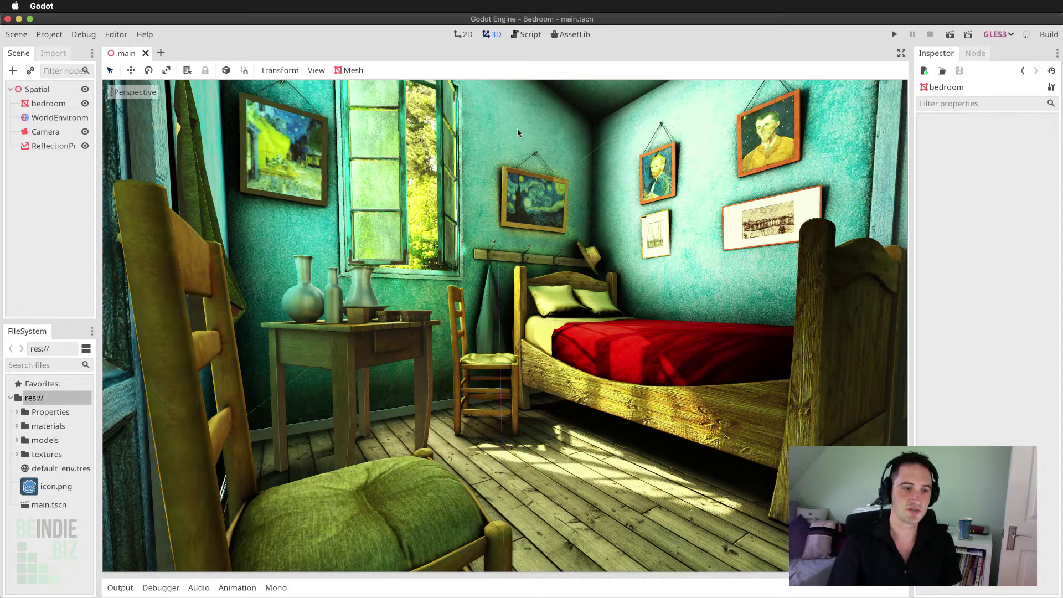
click(126, 587)
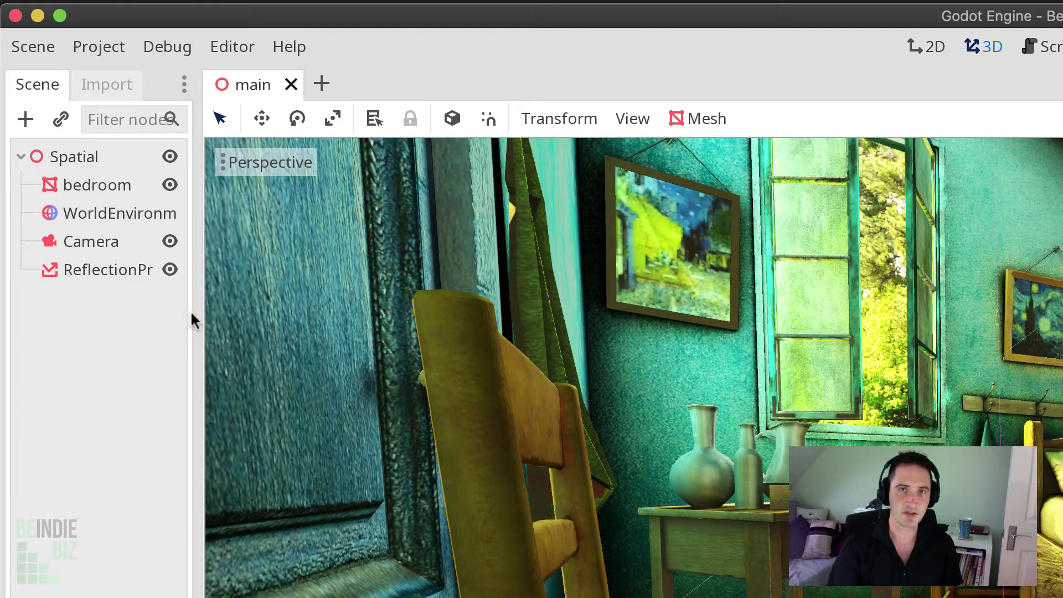
Step: Add a new Spatial child node under the root Spatial node
click(109, 160)
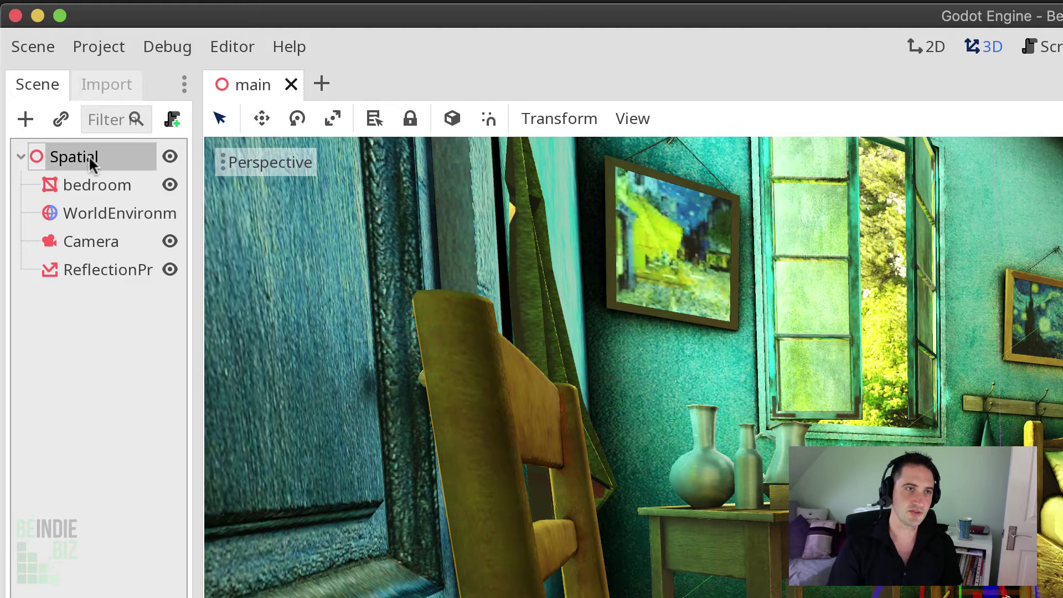
right_click(91, 157)
click(166, 176)
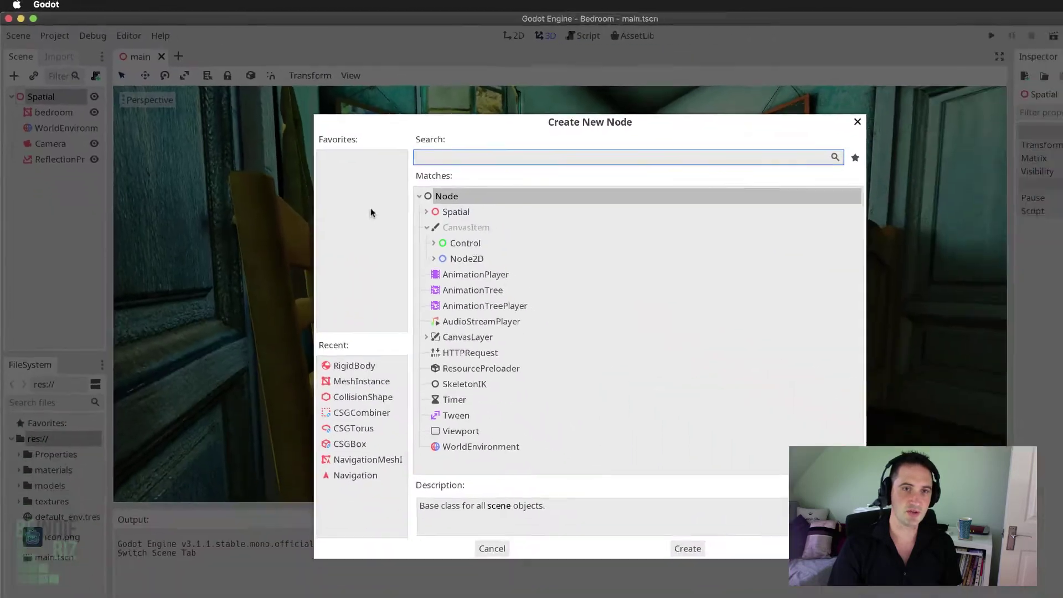
click(458, 214)
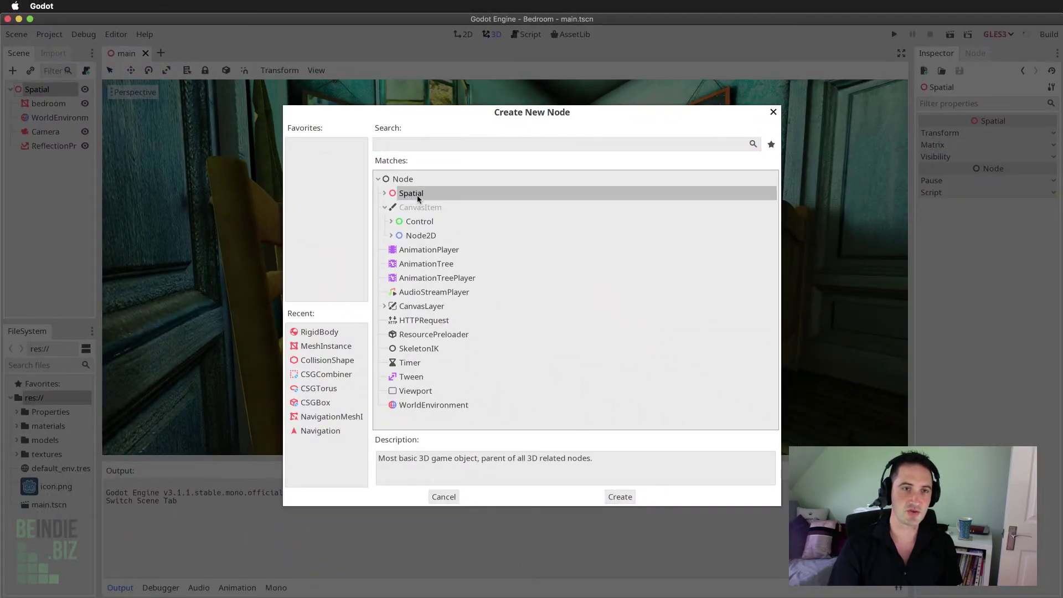
double_click(417, 194)
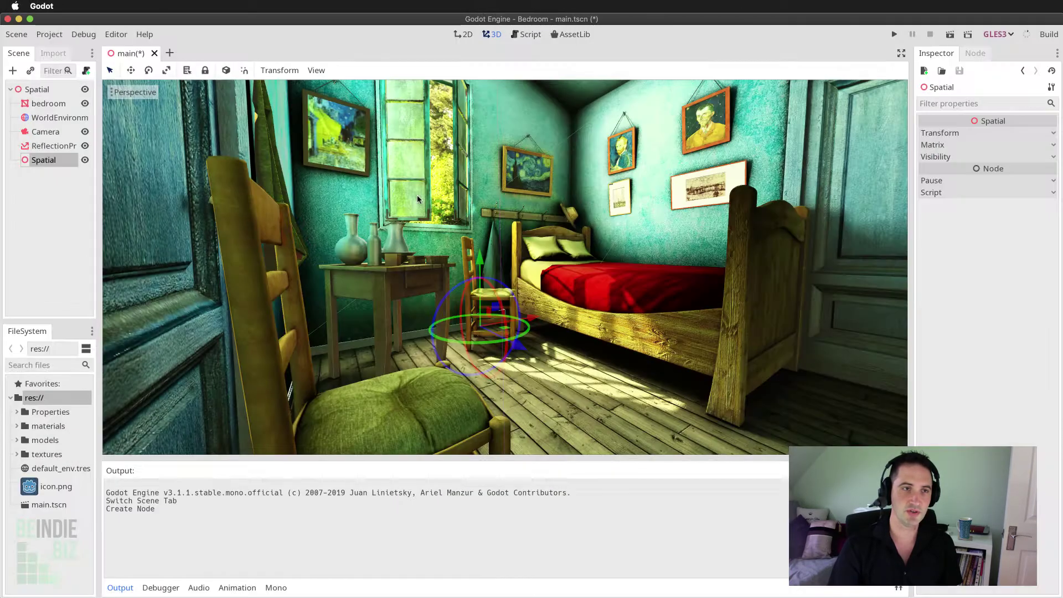
Step: Rename the new Spatial node to HelloWorld
right_click(43, 160)
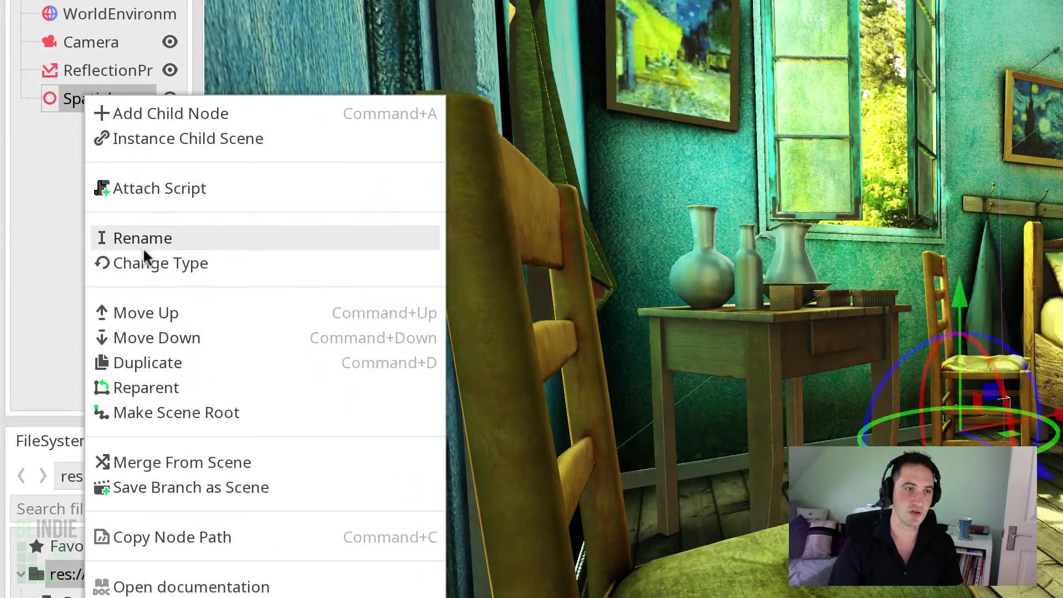
click(144, 248)
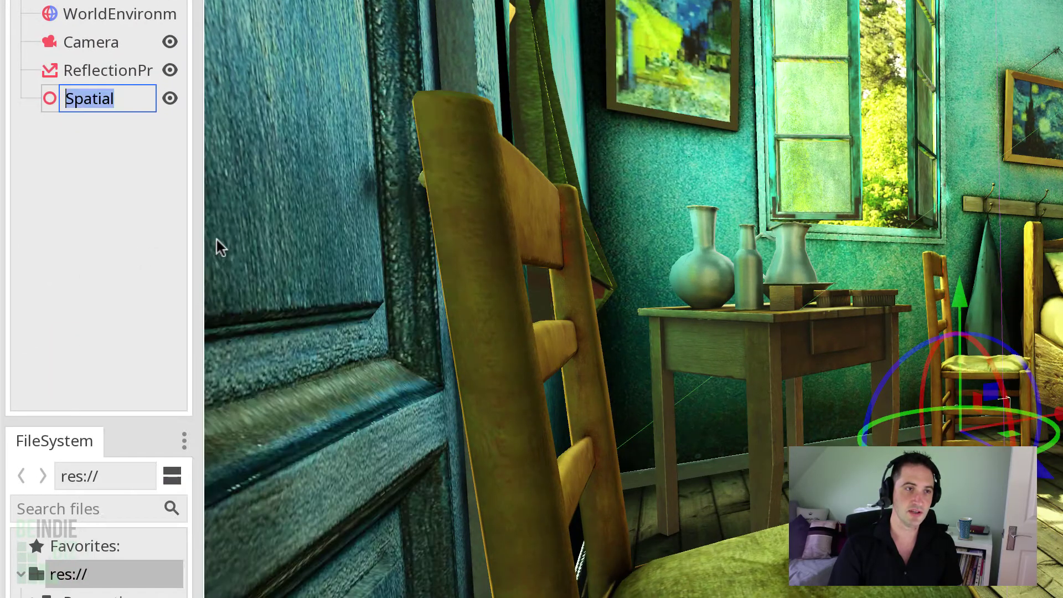
text(HelloWorld)
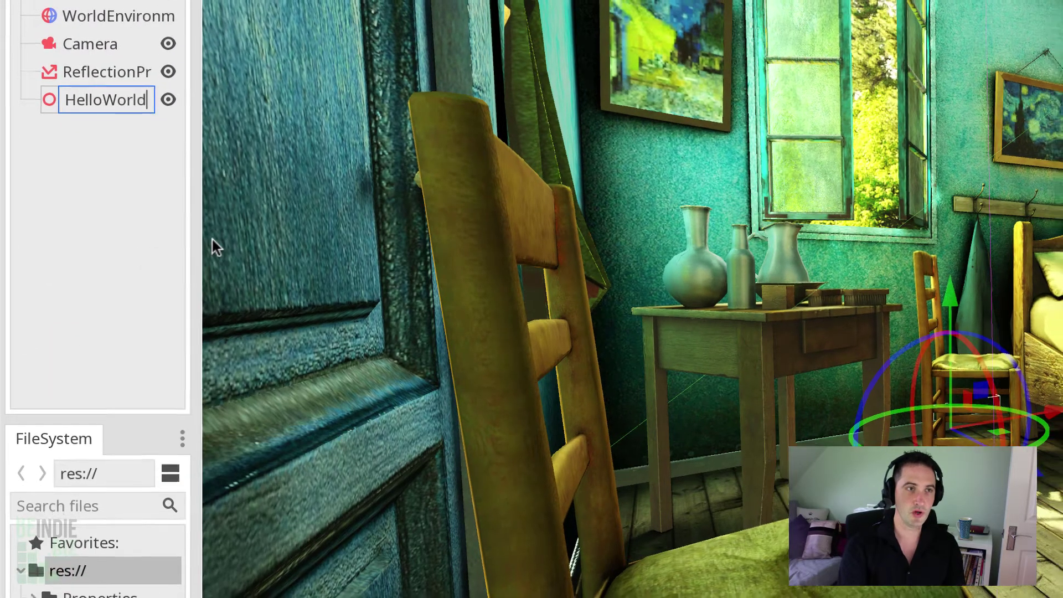
key(Return)
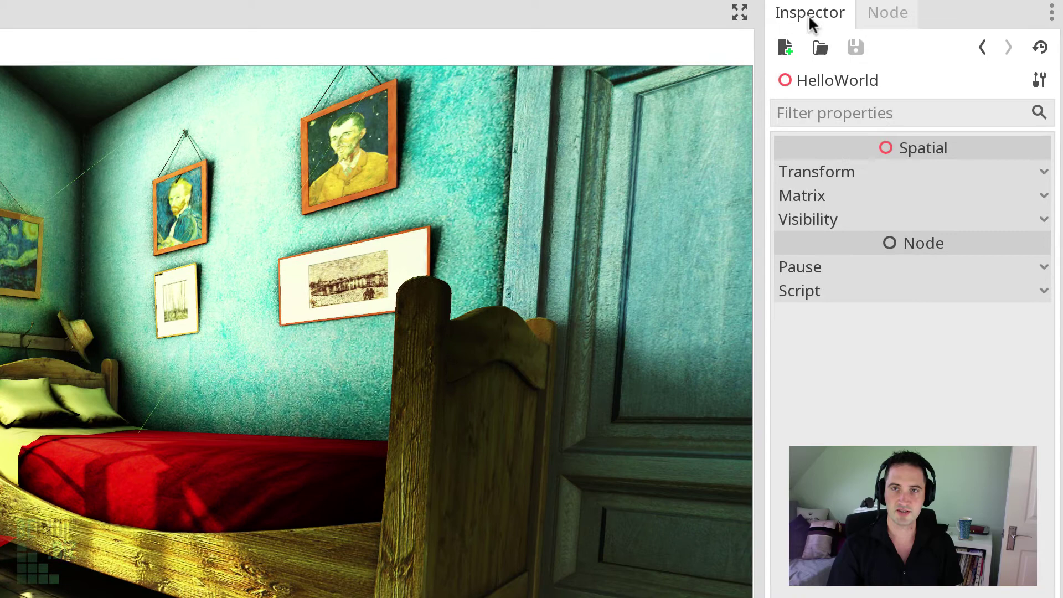
Step: Start a new script from the HelloWorld node's Script property in the Inspector
click(822, 291)
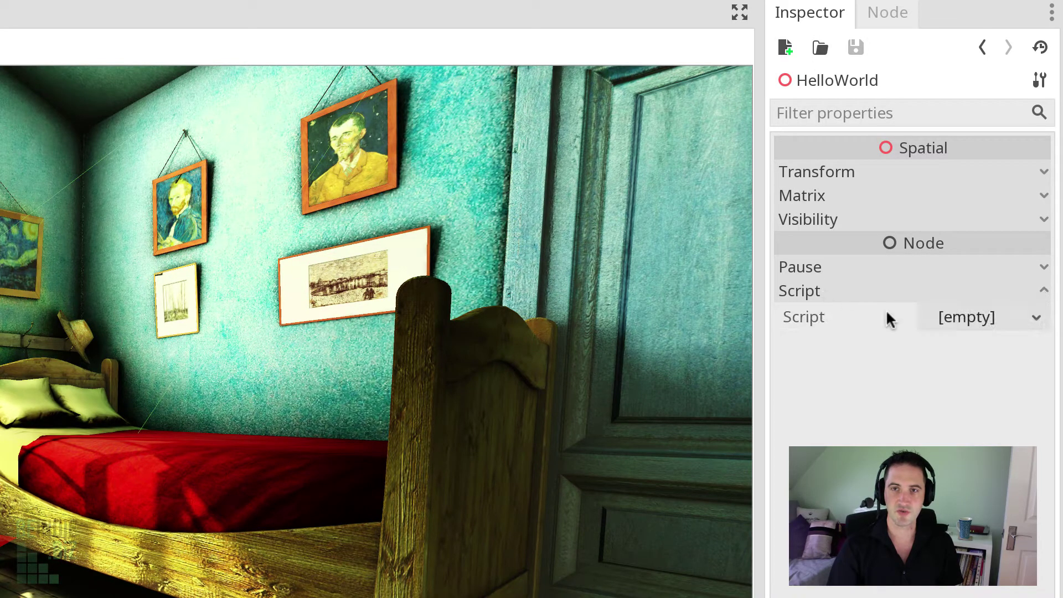
click(977, 316)
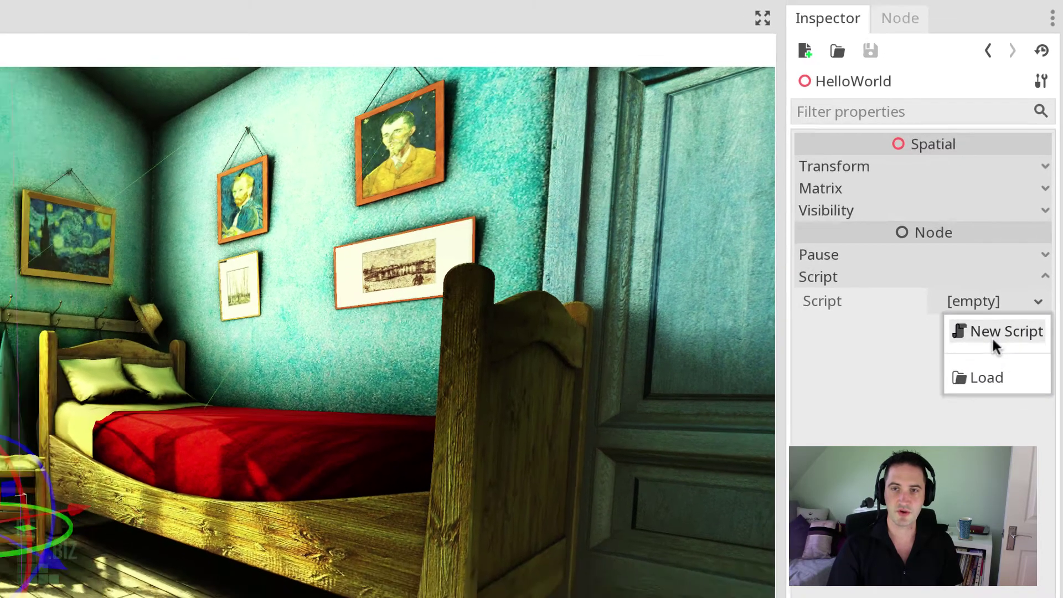
click(1012, 357)
Step: Set the script language to C#, keep the path res://HelloWorld.cs, and create it
click(588, 305)
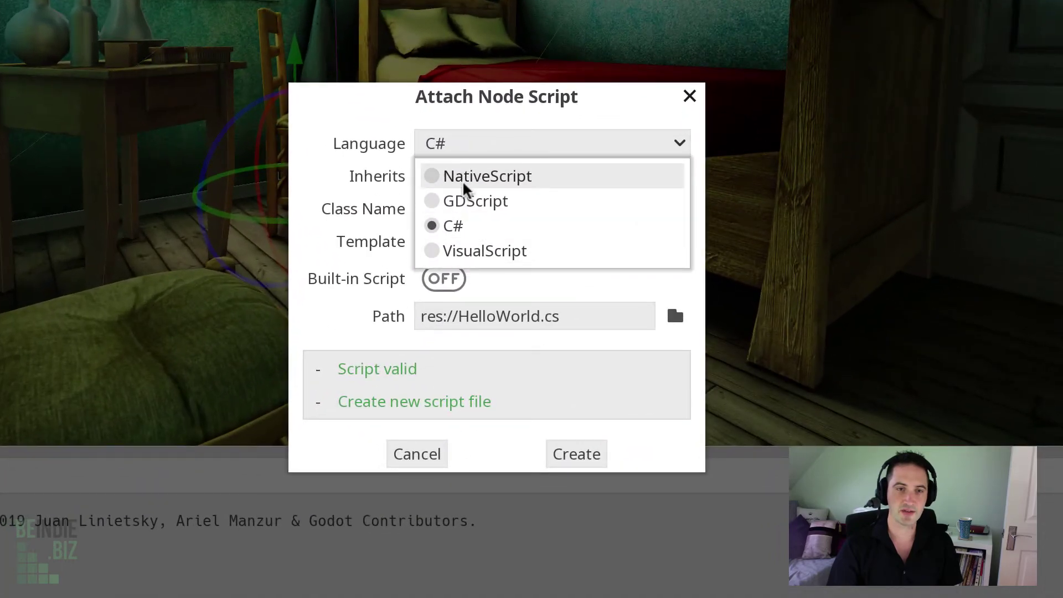
click(484, 205)
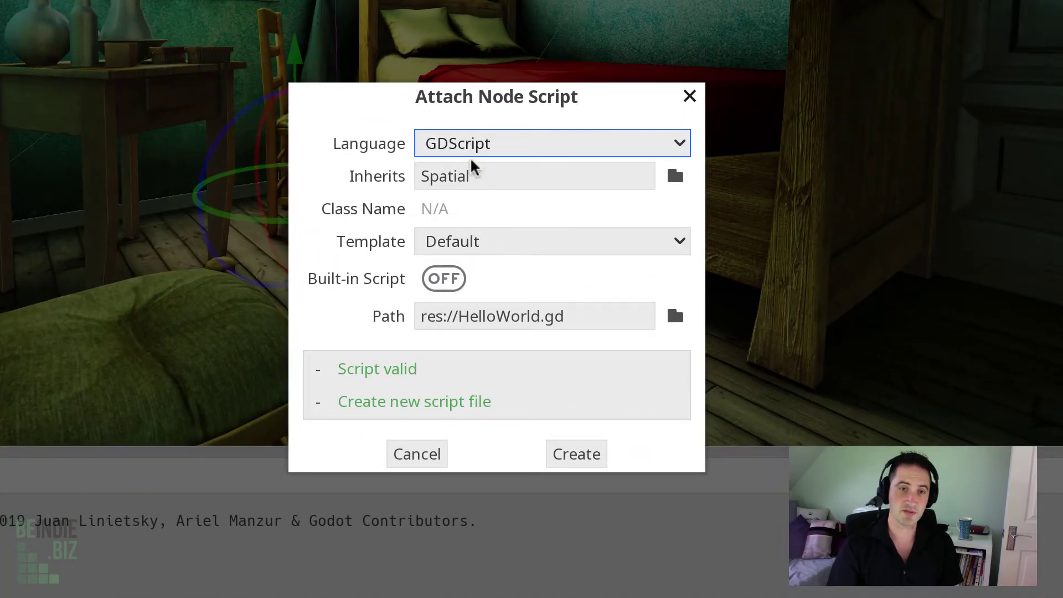
click(564, 143)
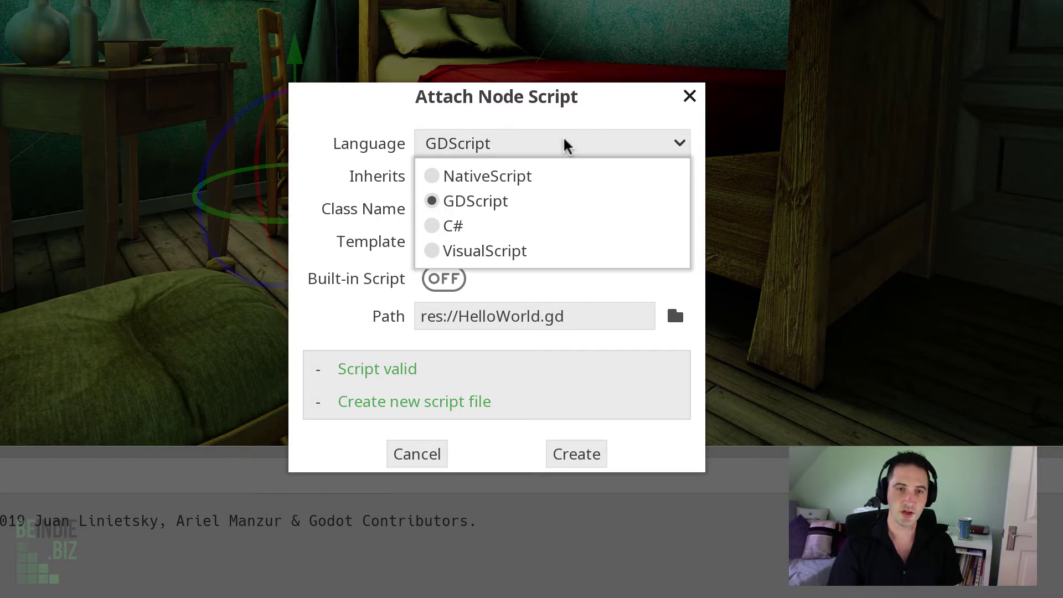
click(442, 229)
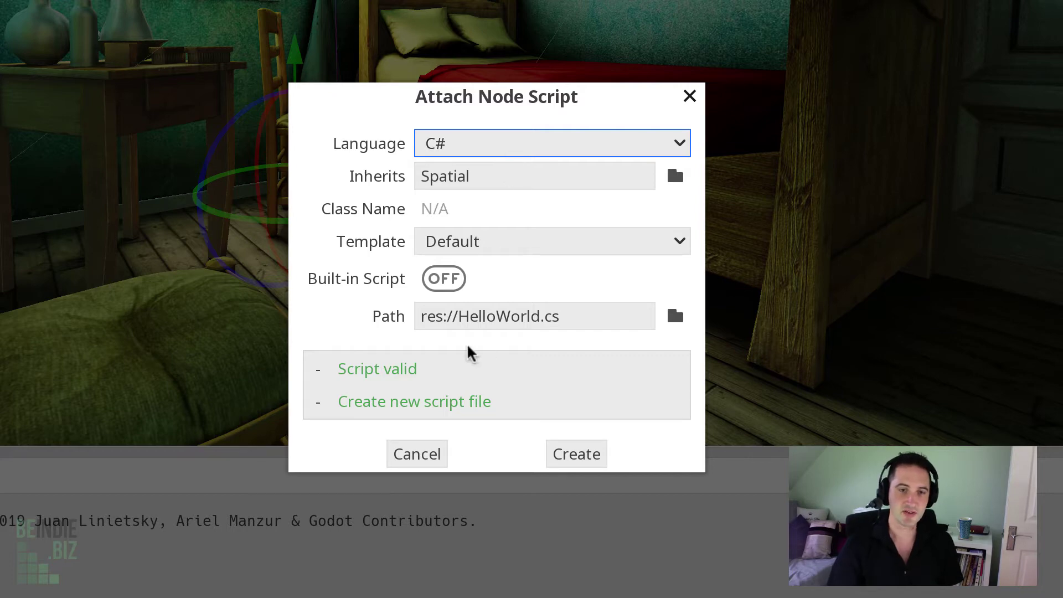
drag(458, 316, 597, 327)
click(597, 327)
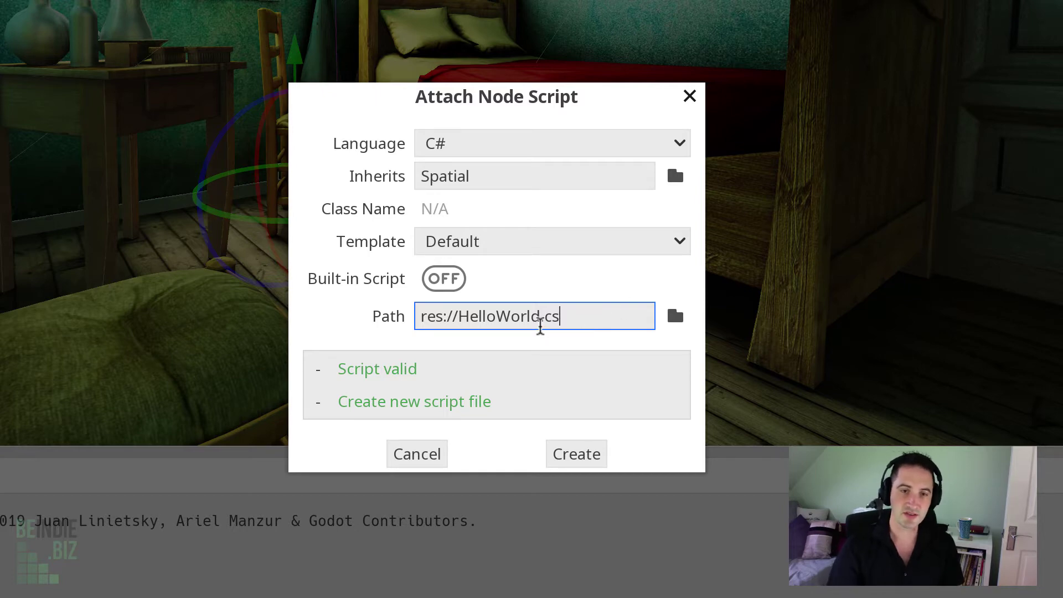
drag(542, 325, 572, 320)
click(585, 323)
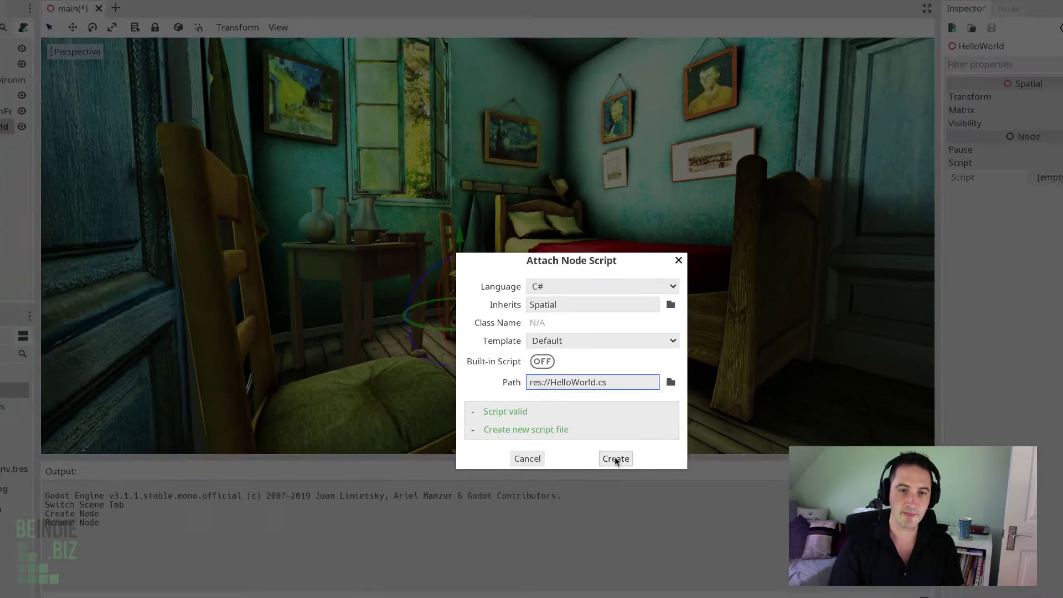
click(577, 454)
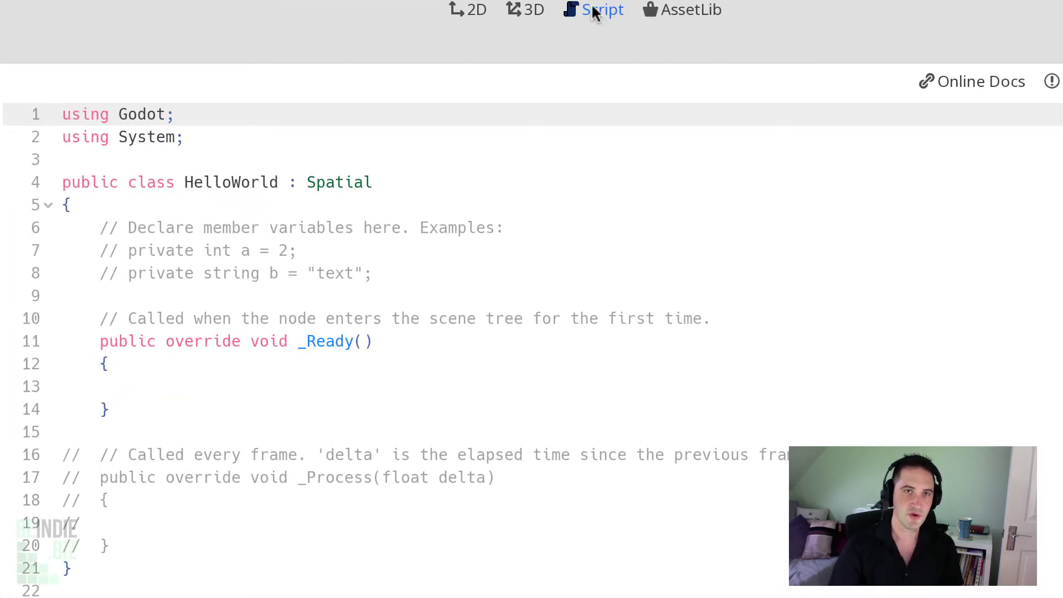
Step: Open HelloWorld.cs in the script editor, place the cursor inside _Ready, and build the C# solution
click(524, 9)
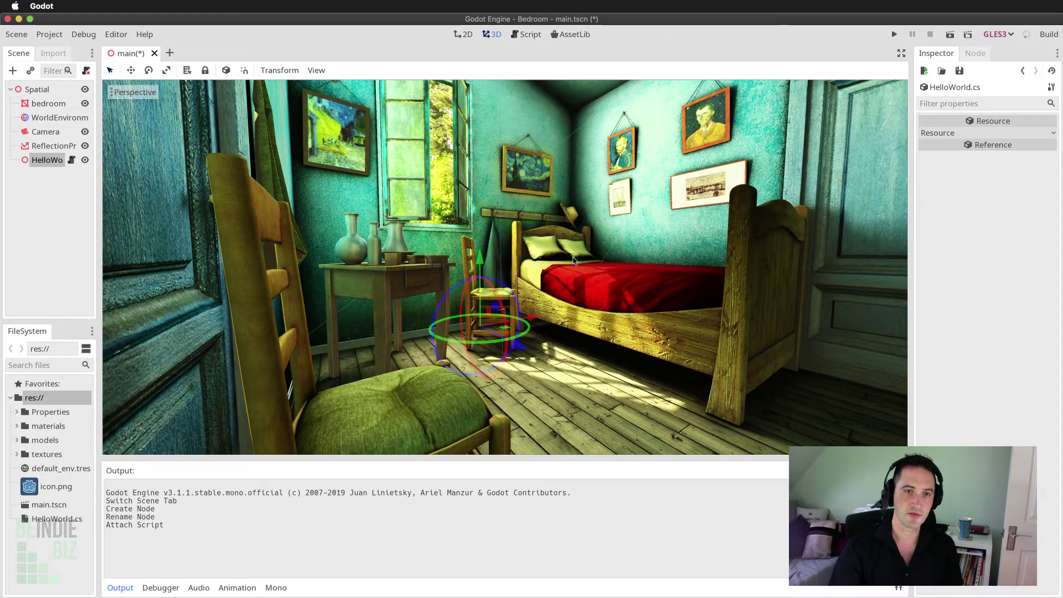
click(536, 36)
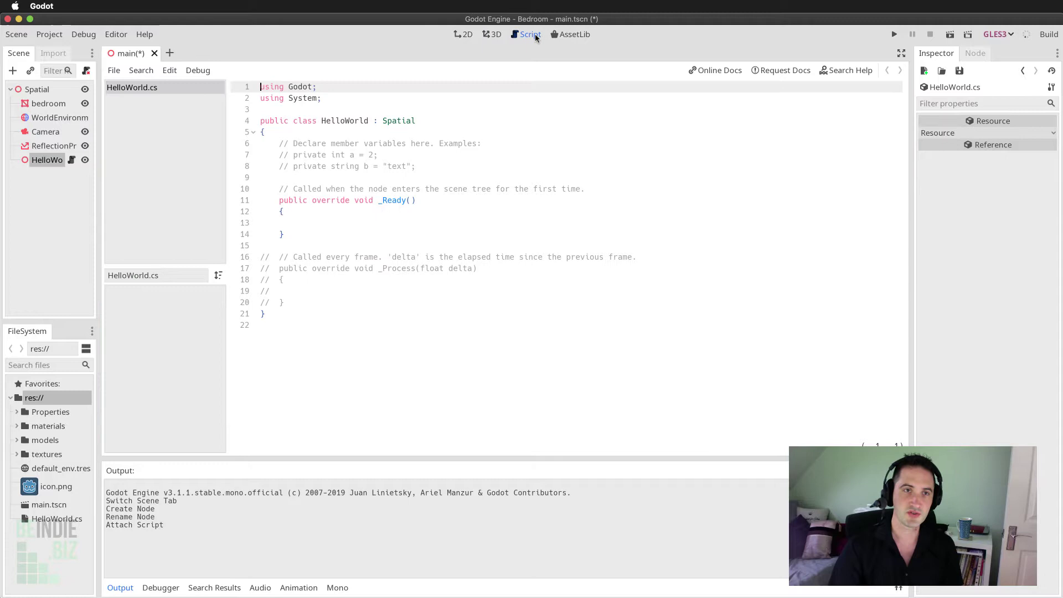
drag(309, 316, 261, 87)
click(419, 227)
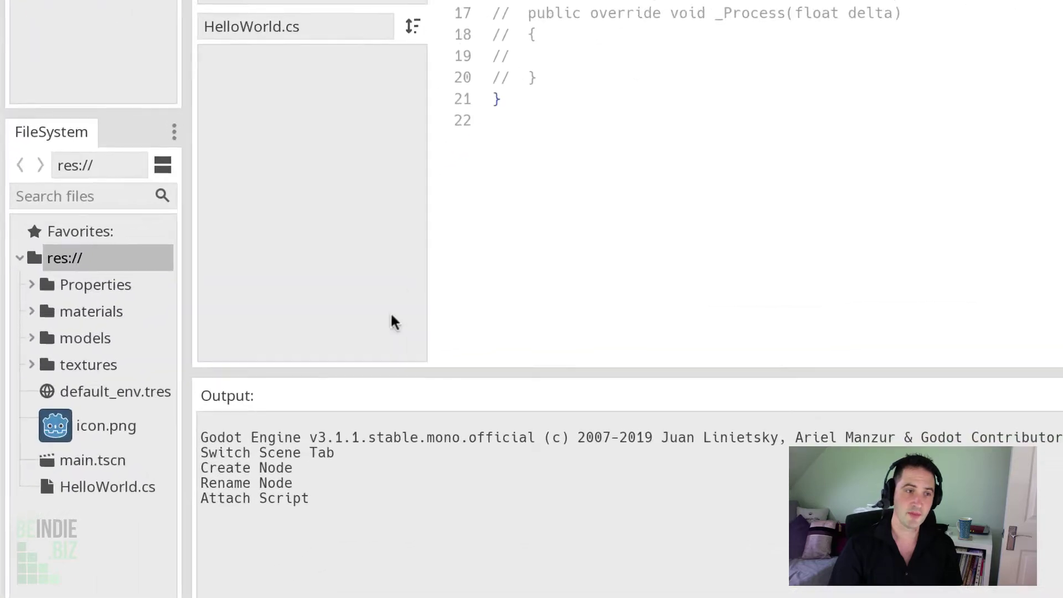
click(107, 491)
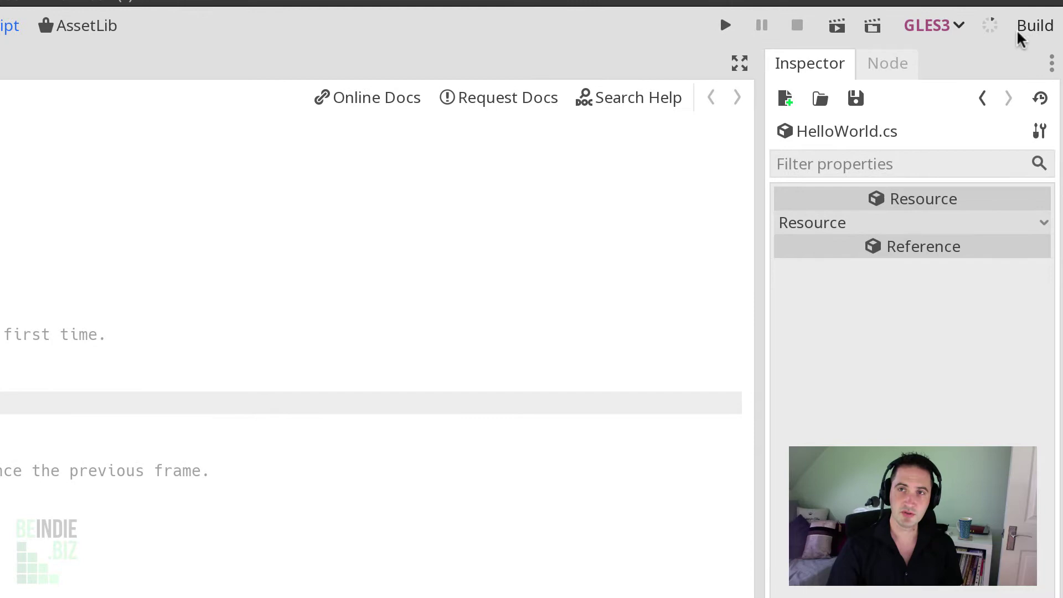
click(1037, 28)
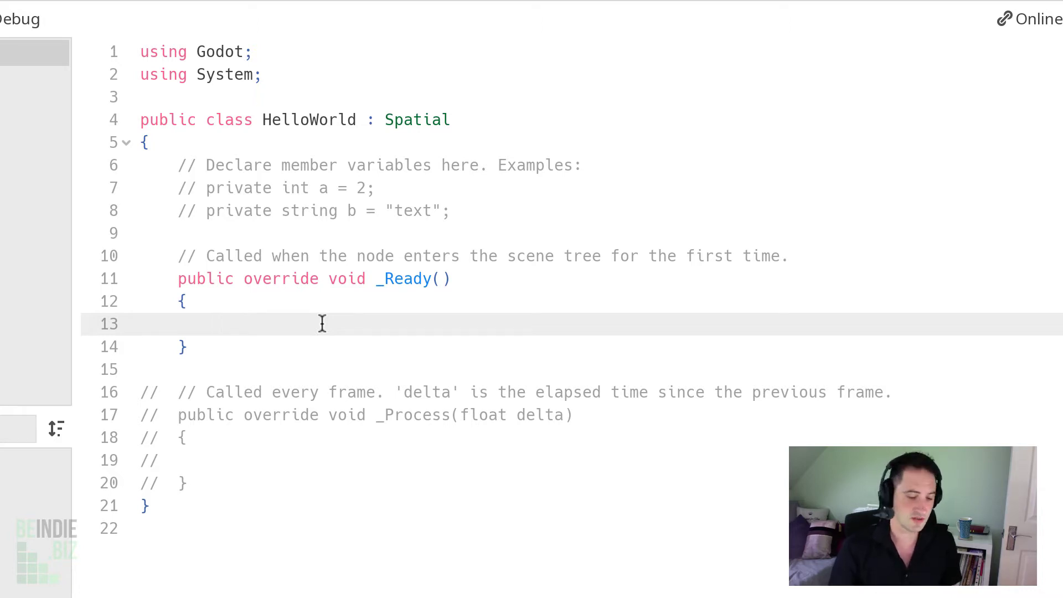
Step: Type GD.Print( in _Ready, then delete that line and save with Cmd+S
text(GD.Print()
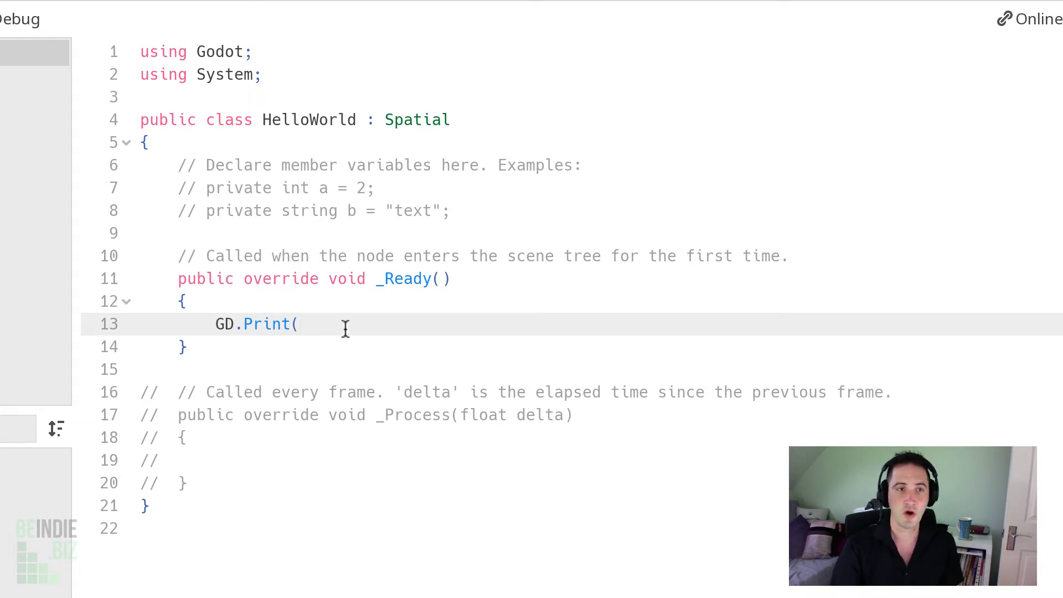
drag(344, 328, 109, 334)
key(BackSpace)
key(BackSpace)
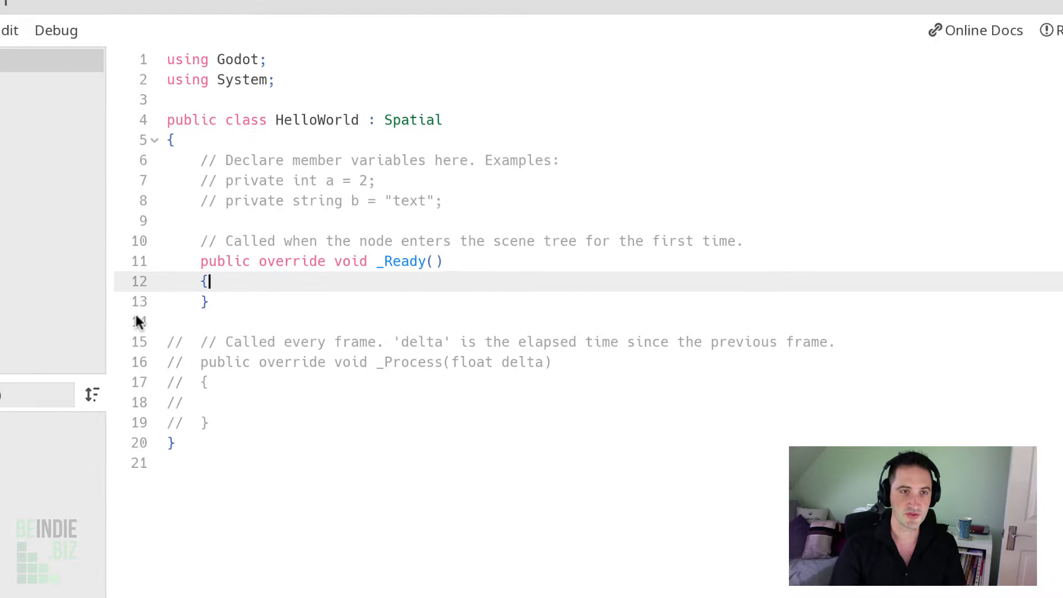
key(super+s)
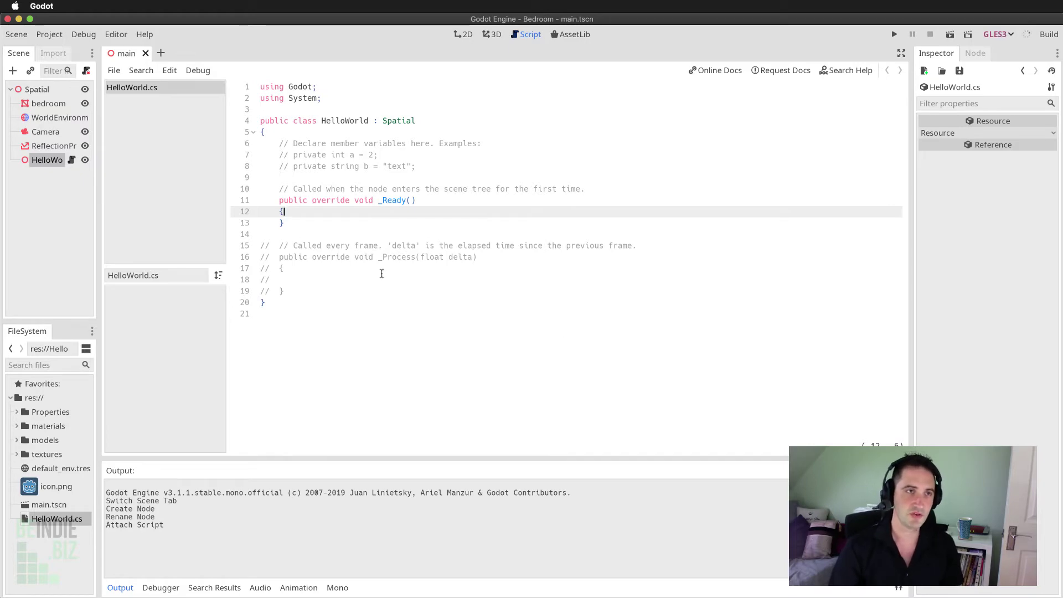
Step: In Editor Settings under Mono > Editor, set External Editor to Visual Studio Code
click(500, 34)
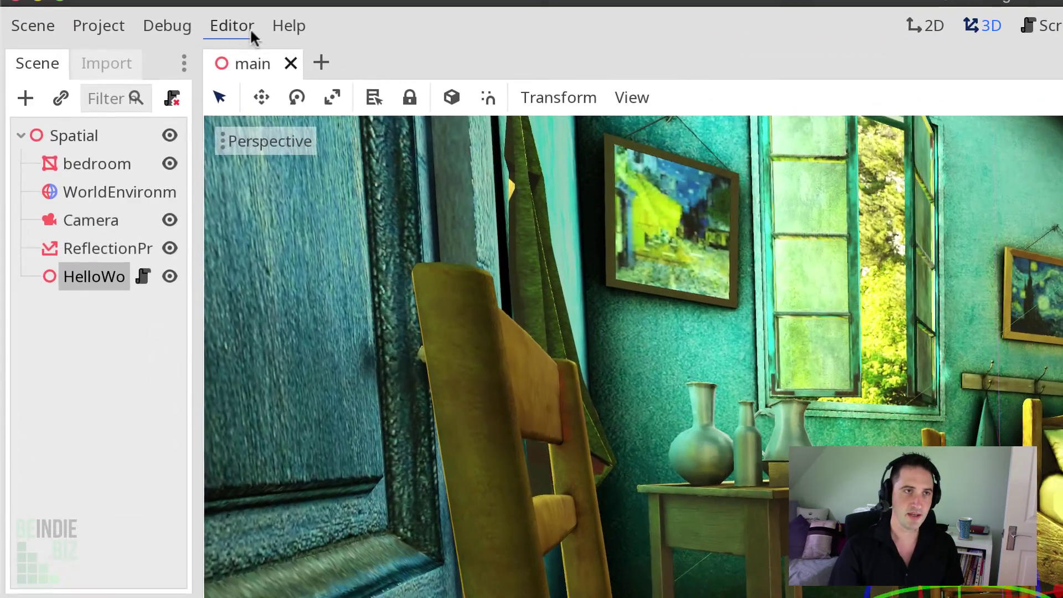
click(232, 30)
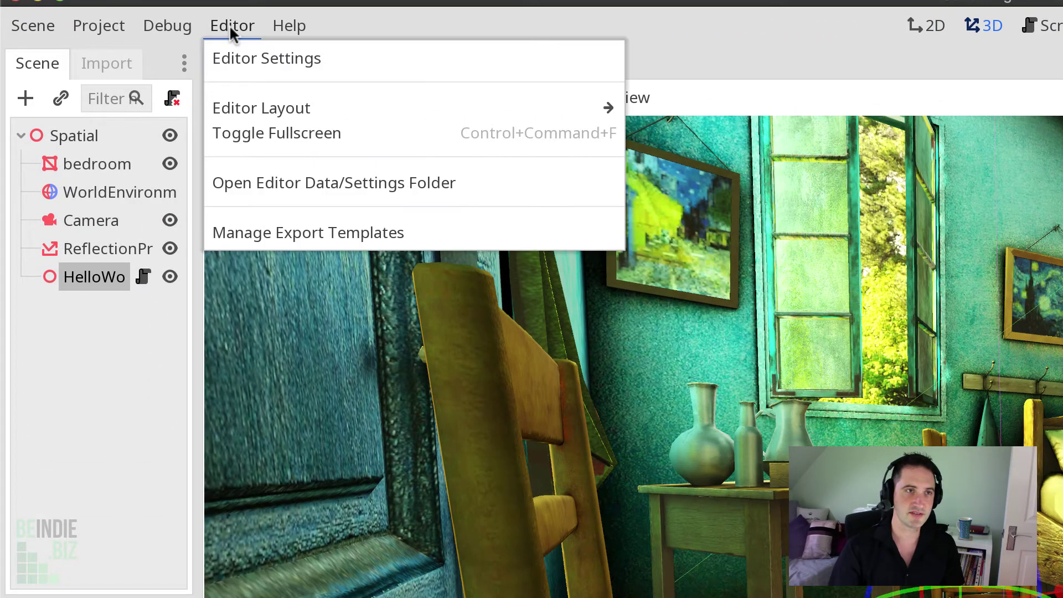
click(533, 58)
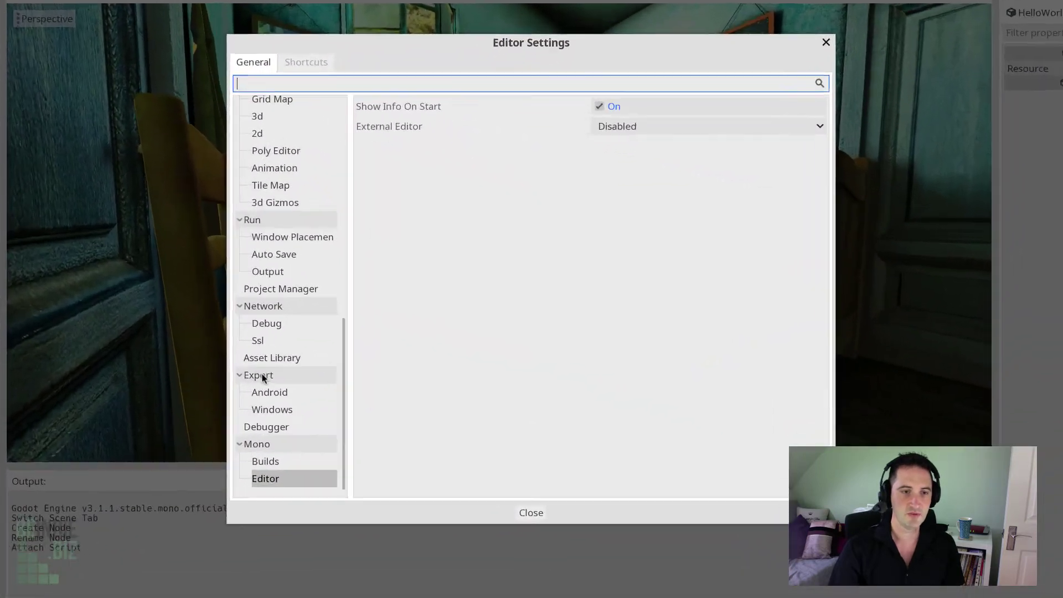
scroll(221, 316, up, 10)
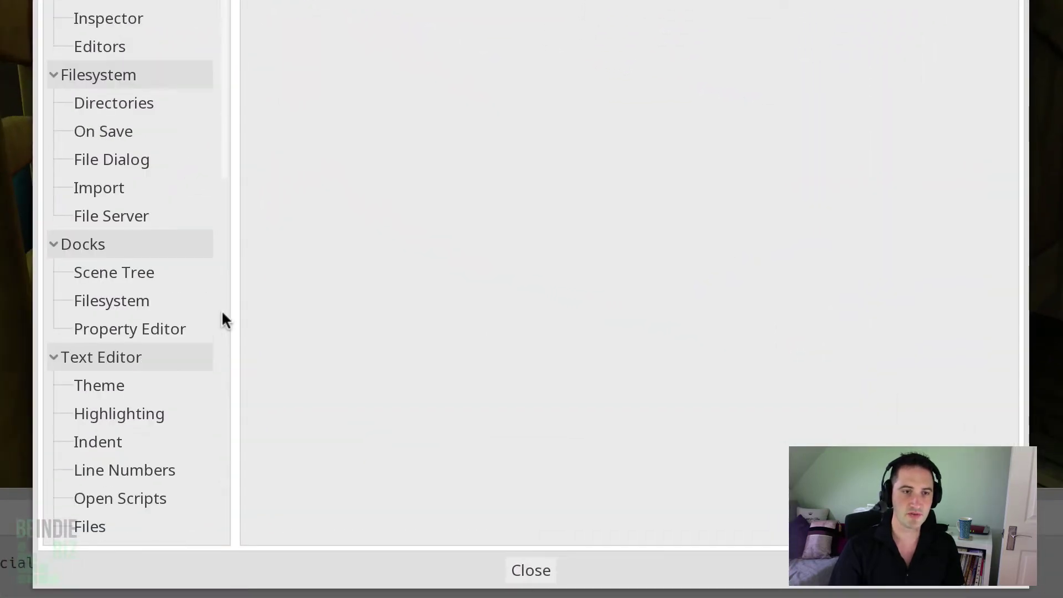
scroll(208, 233, down, 10)
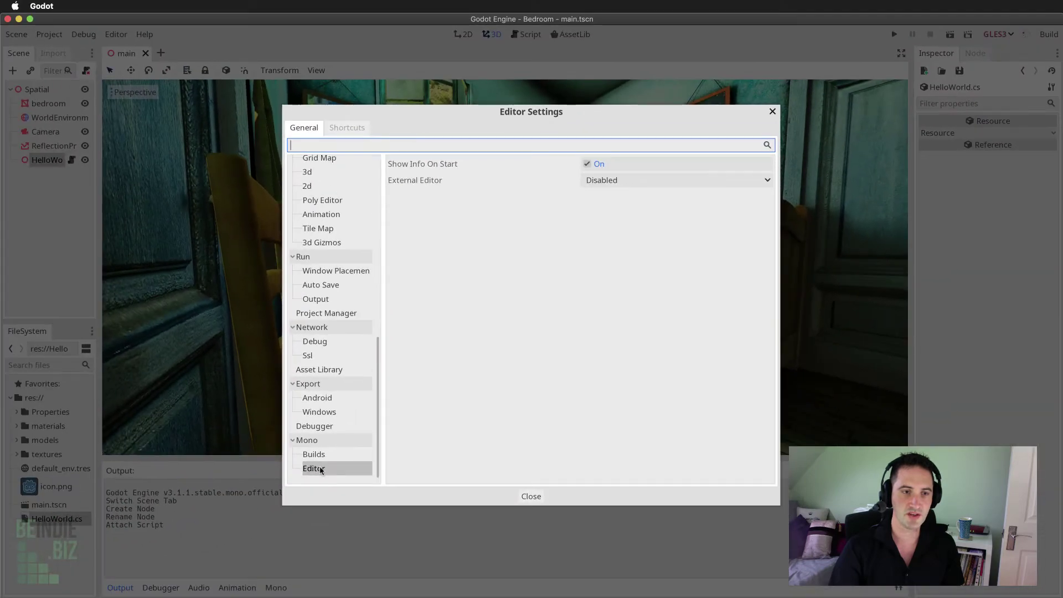
click(108, 511)
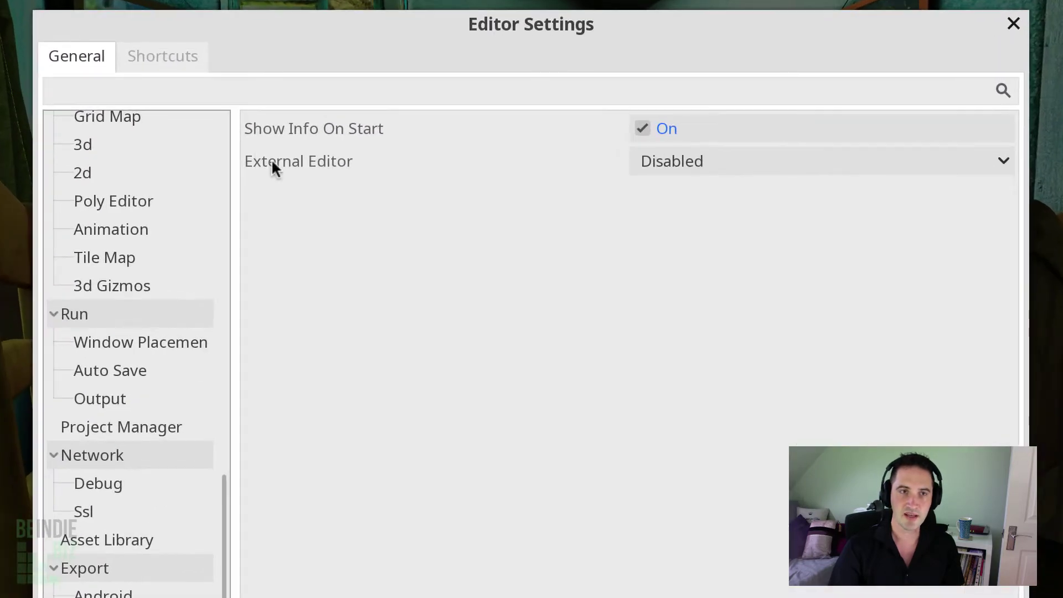
click(686, 166)
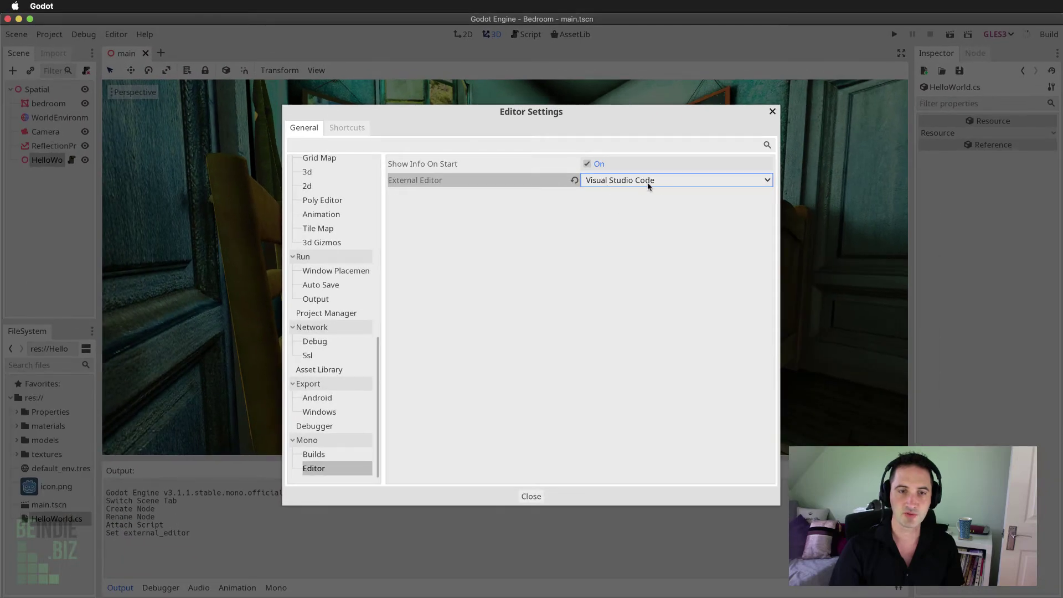
click(533, 496)
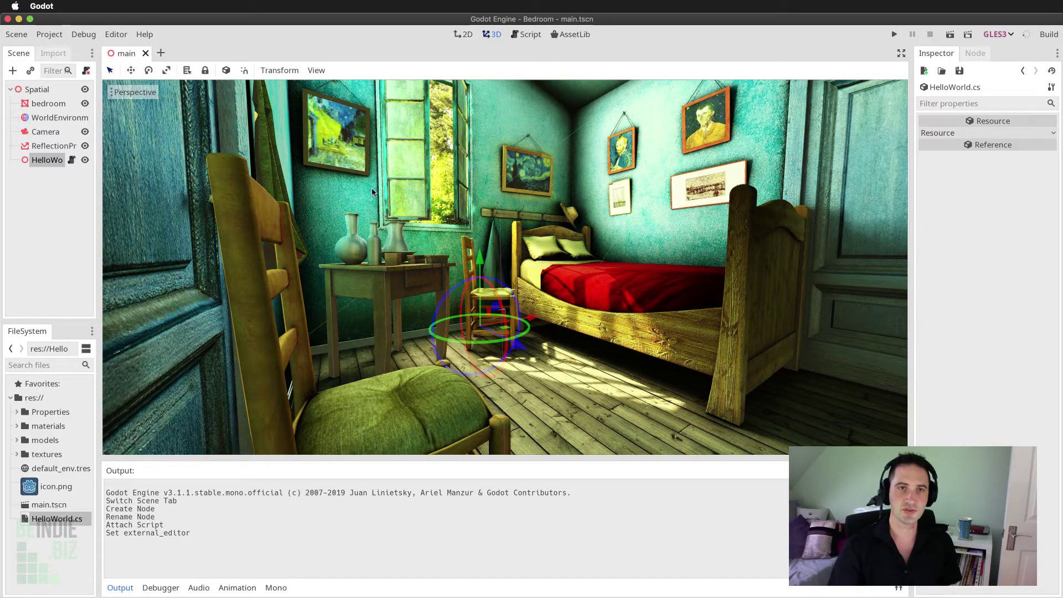
Step: View the HelloWorld.cs script, then return to the bedroom's 3D view
click(526, 33)
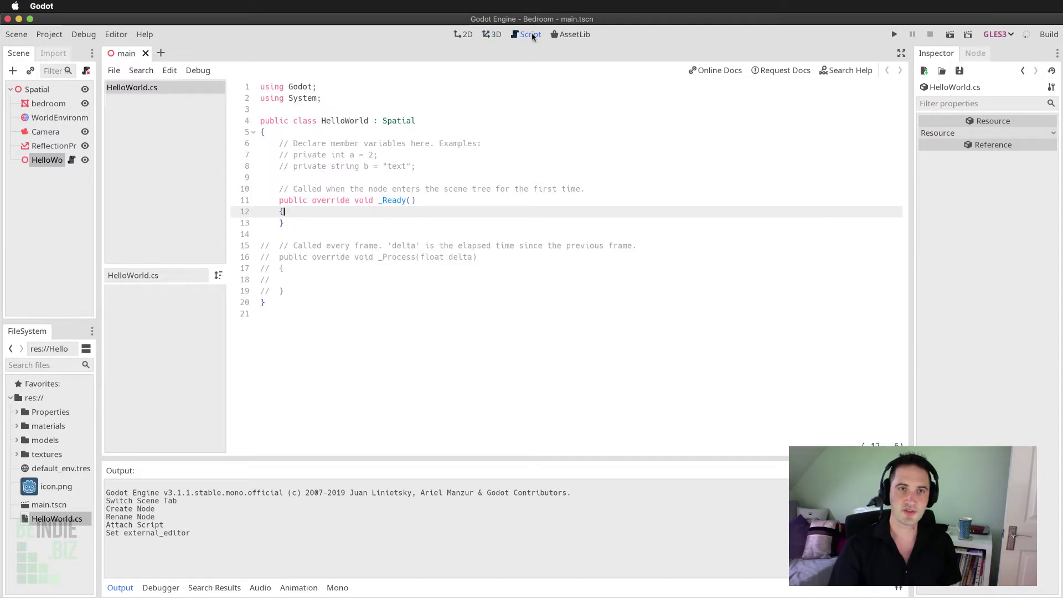
click(349, 339)
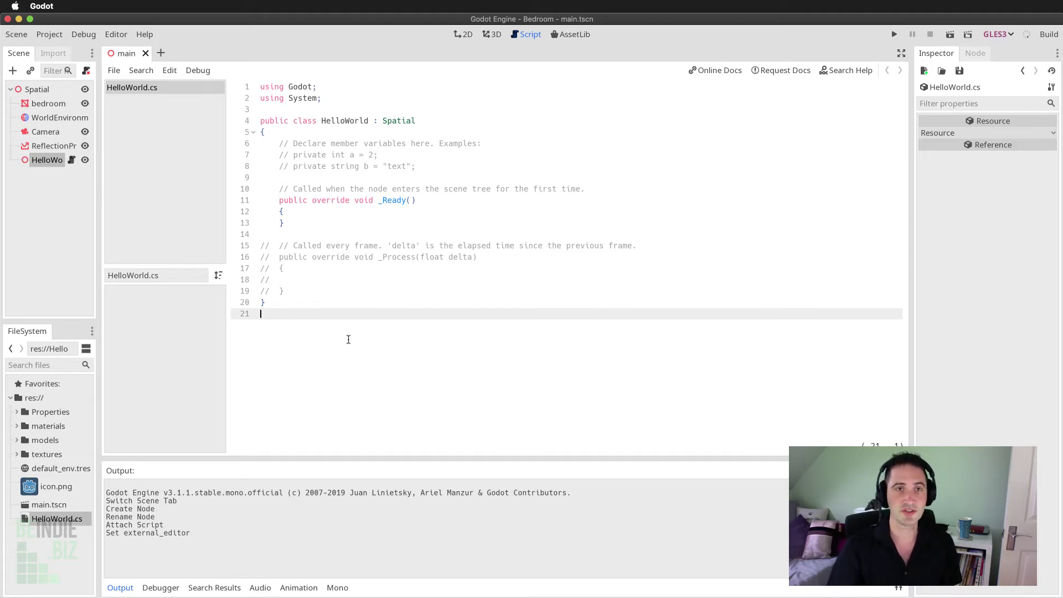
click(491, 34)
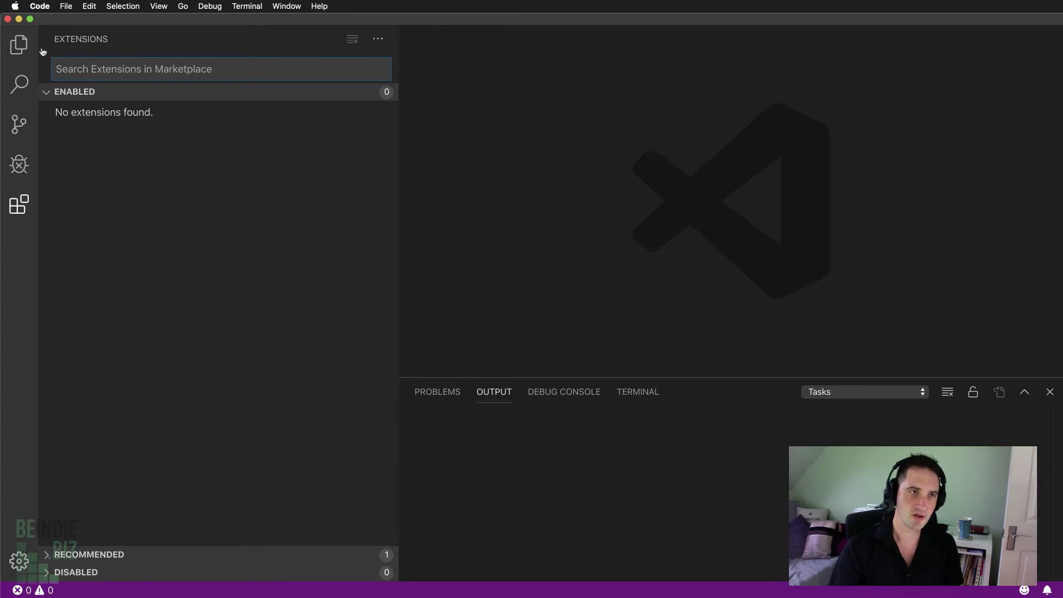
Step: Search the extensions marketplace for c# and install Microsoft's C# (OmniSharp) extension
click(20, 205)
click(20, 205)
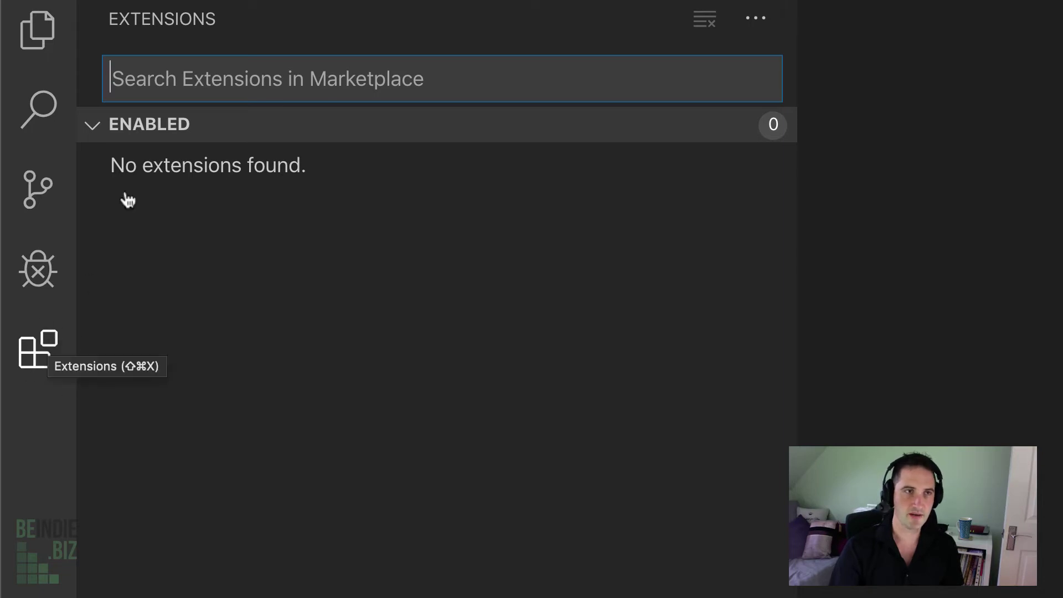
text(c#)
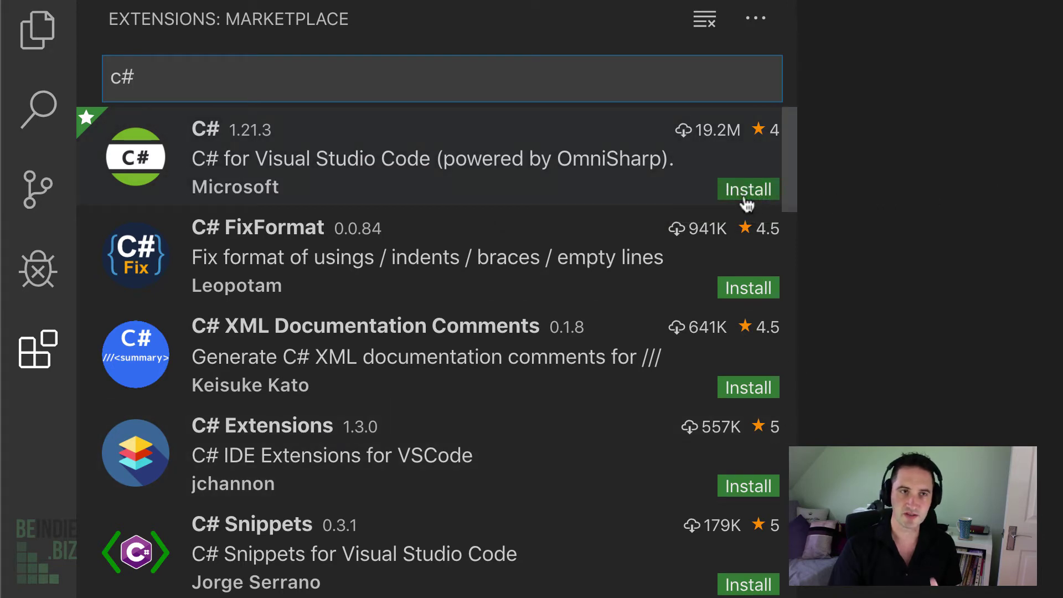
click(744, 198)
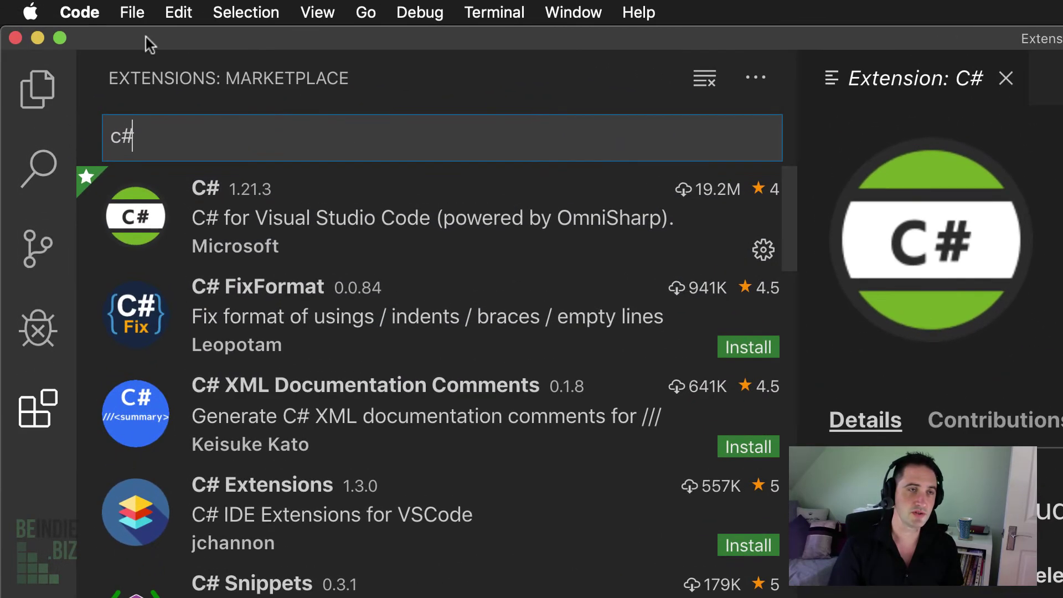
Step: Pick the Light+ (default light) colour theme from VS Code's Preferences > Color Theme
click(47, 7)
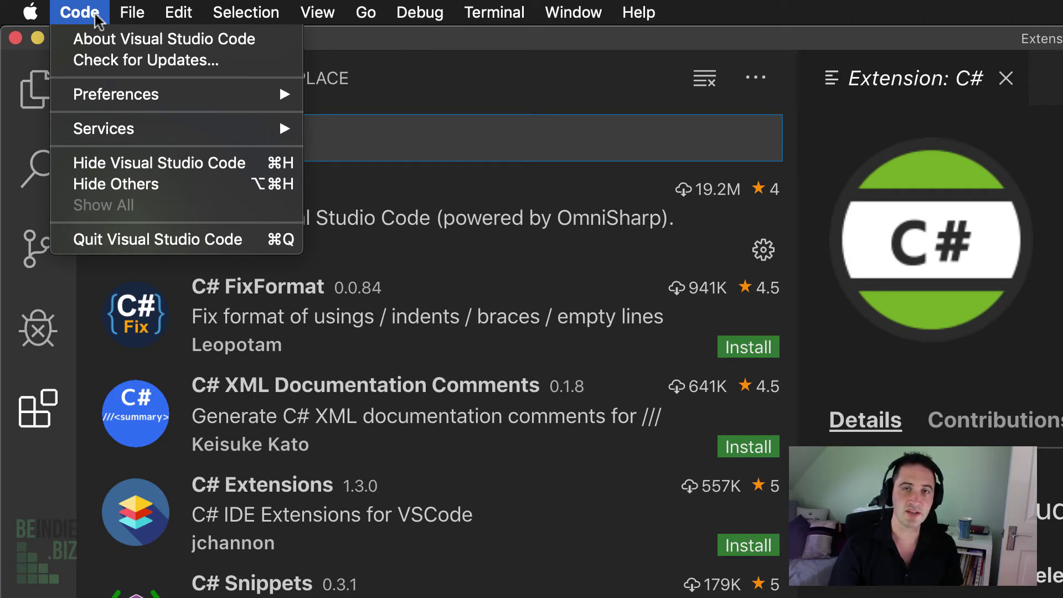
mouse_move(103, 94)
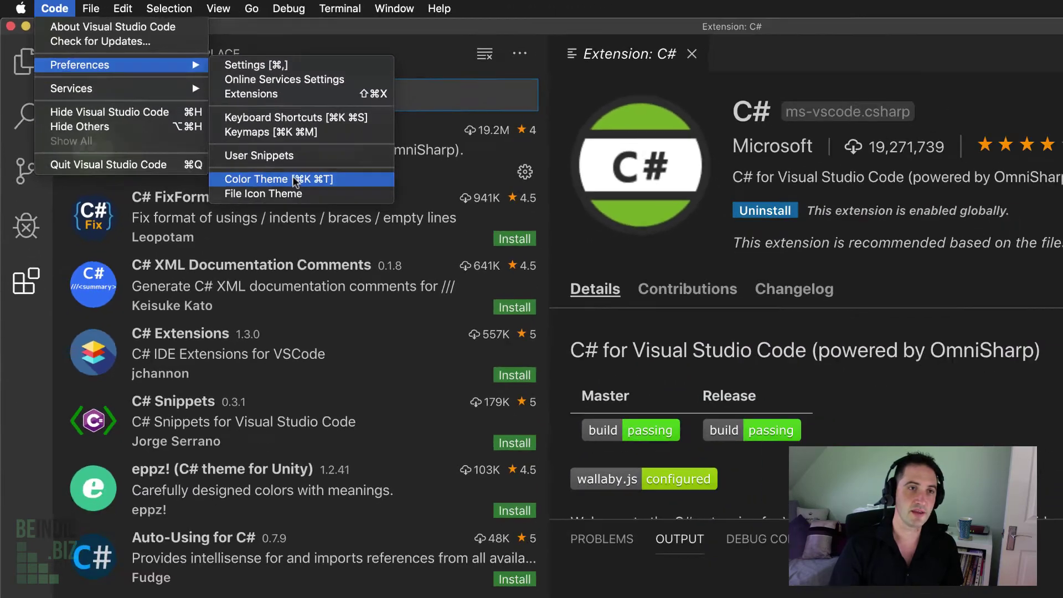
click(380, 260)
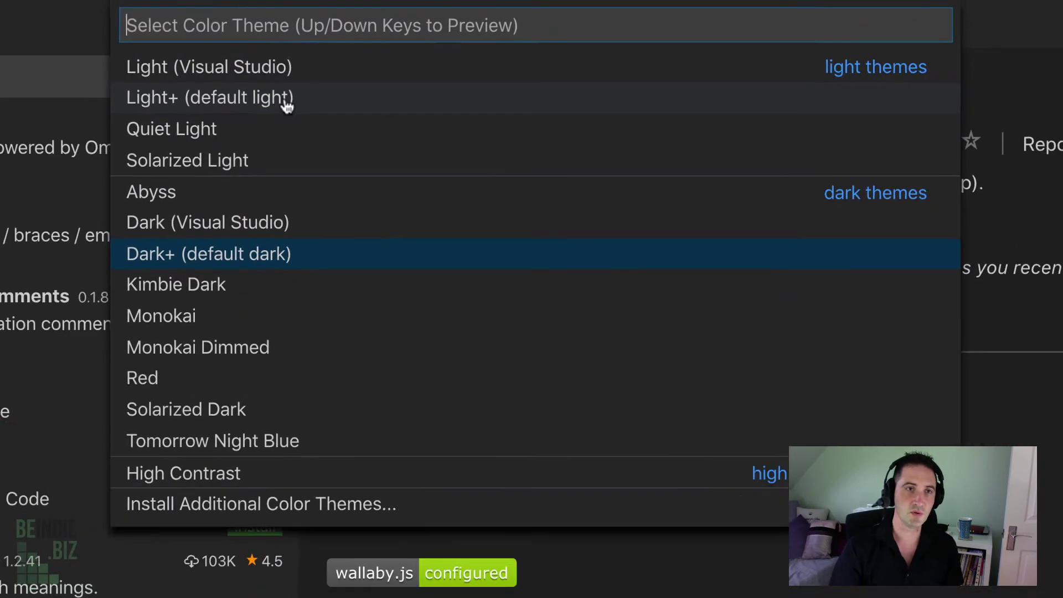
click(287, 105)
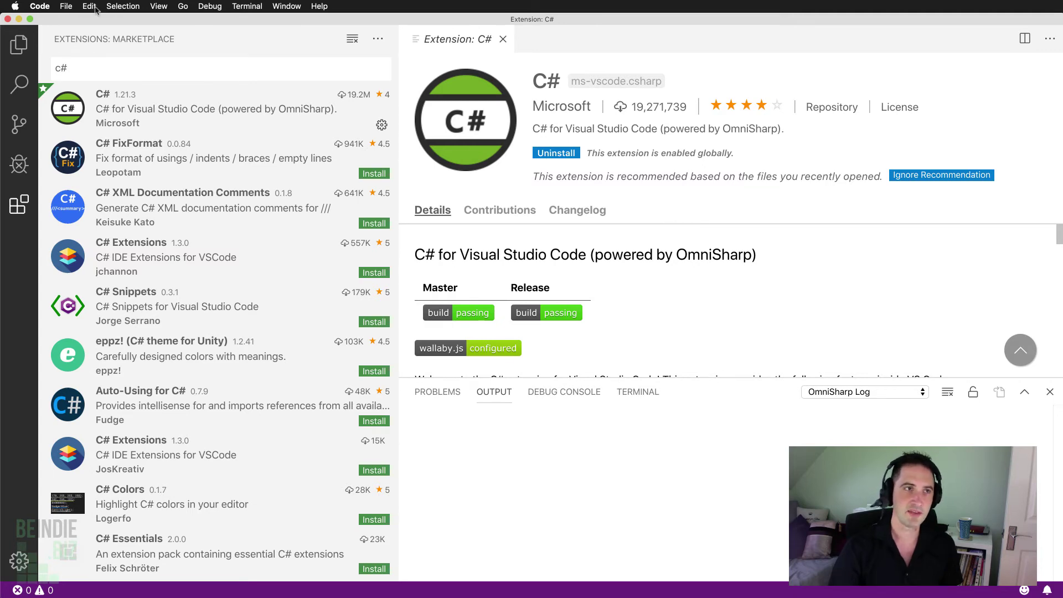
Step: Minimize VS Code and open HelloWorld.cs from Godot's FileSystem dock in VS Code
click(19, 19)
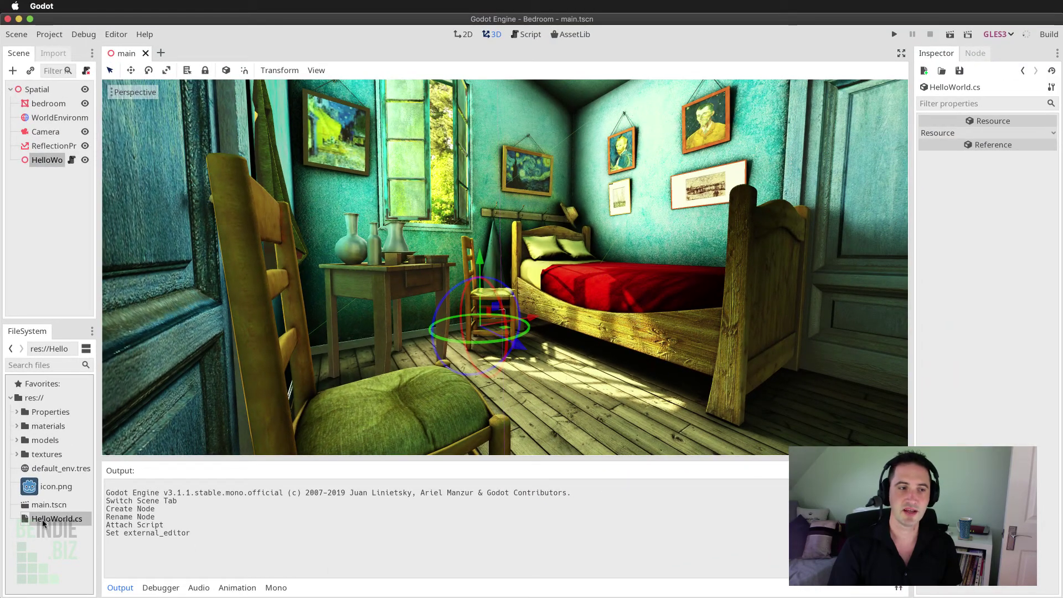
double_click(43, 519)
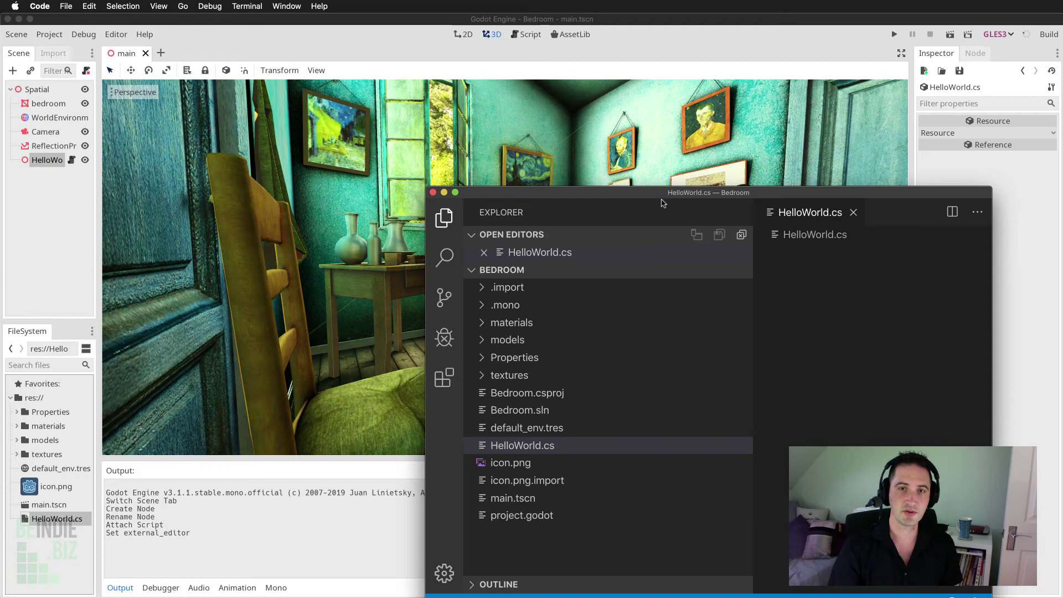
drag(664, 194, 238, 21)
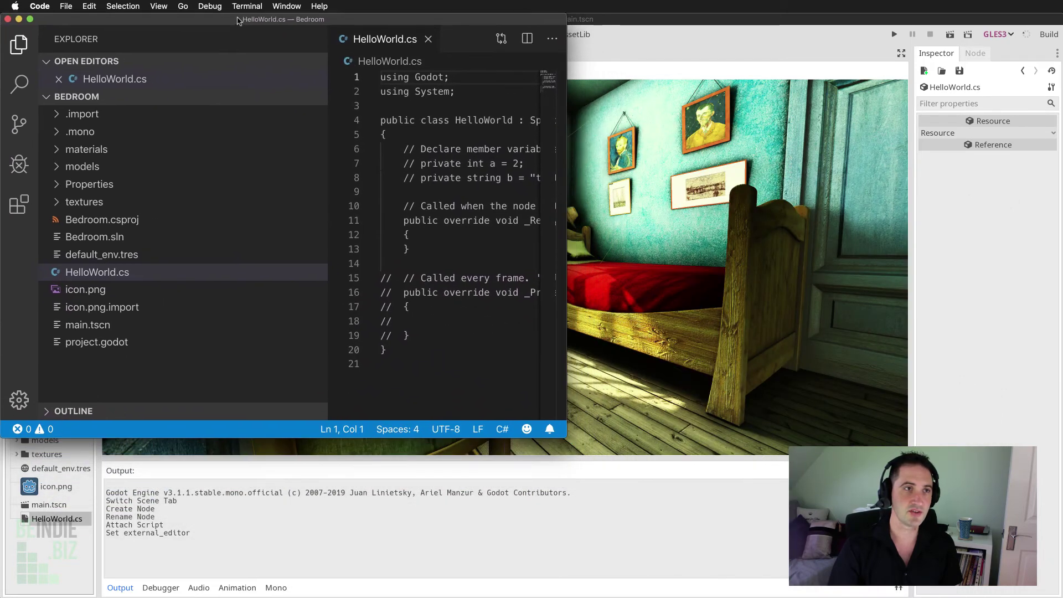
Step: Add the line GD.Print("Hello World!"); inside _Ready in HelloWorld.cs and save with Cmd+S
drag(567, 438, 1062, 597)
click(524, 364)
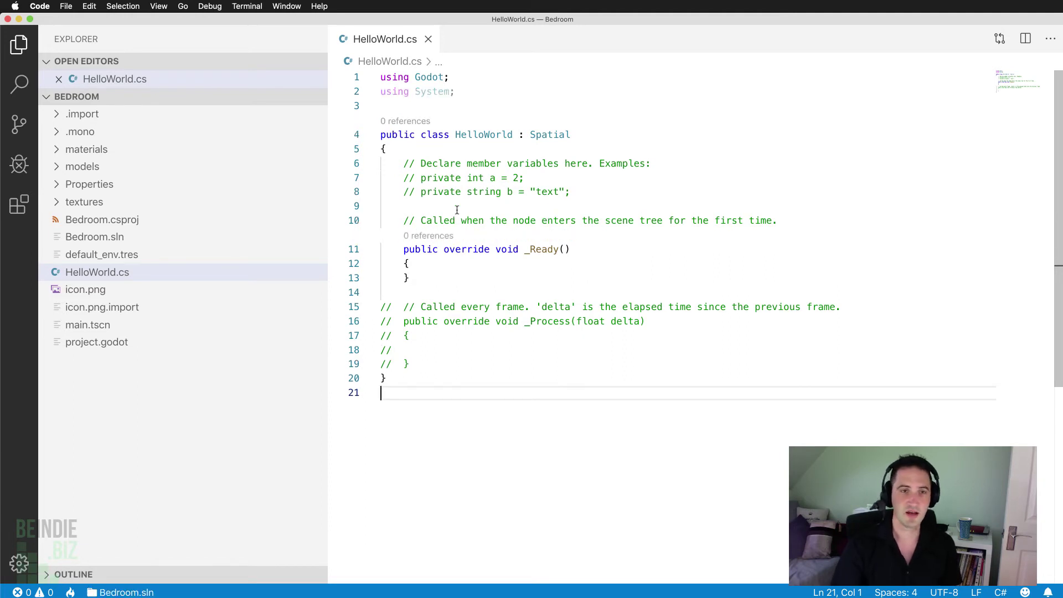
click(439, 259)
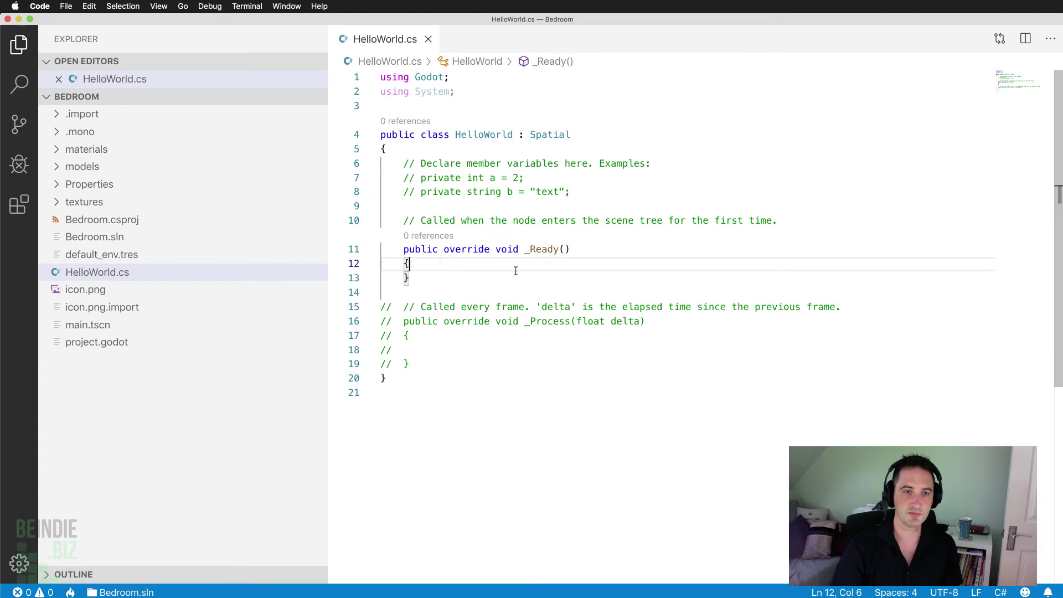
key(Return)
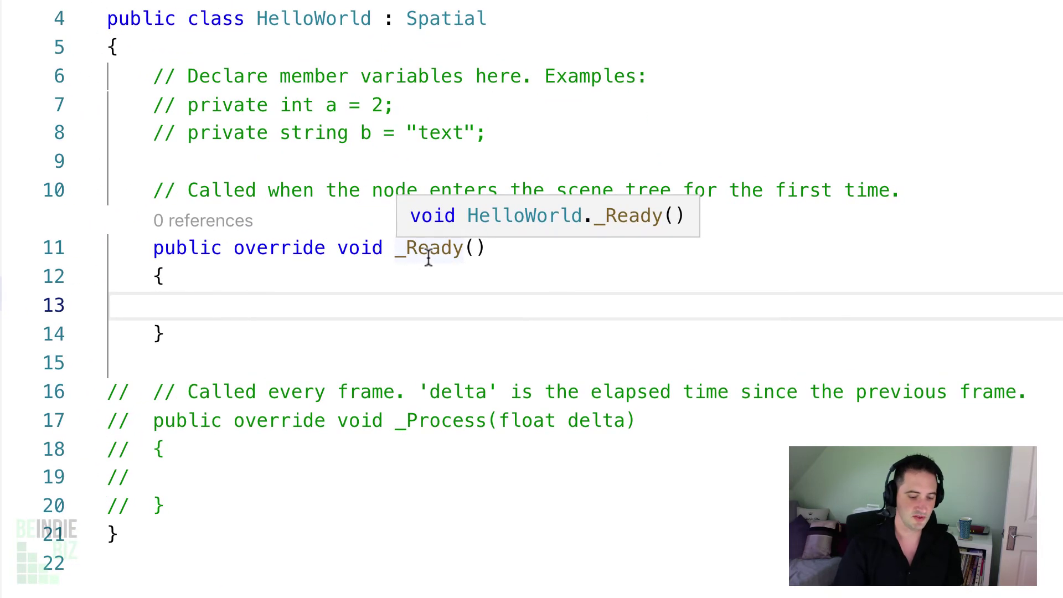
text(GD.)
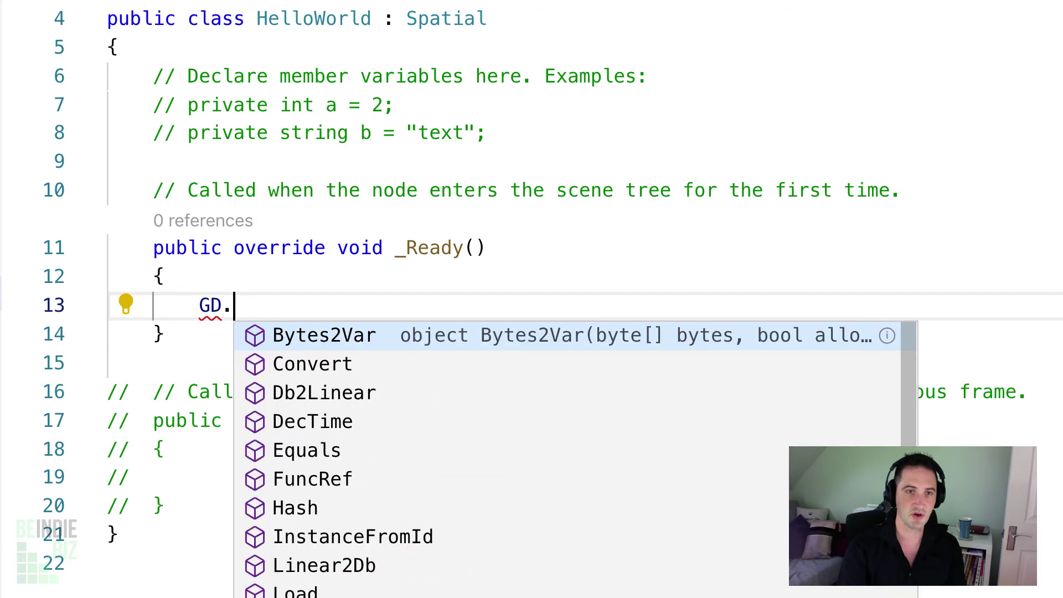
text(p)
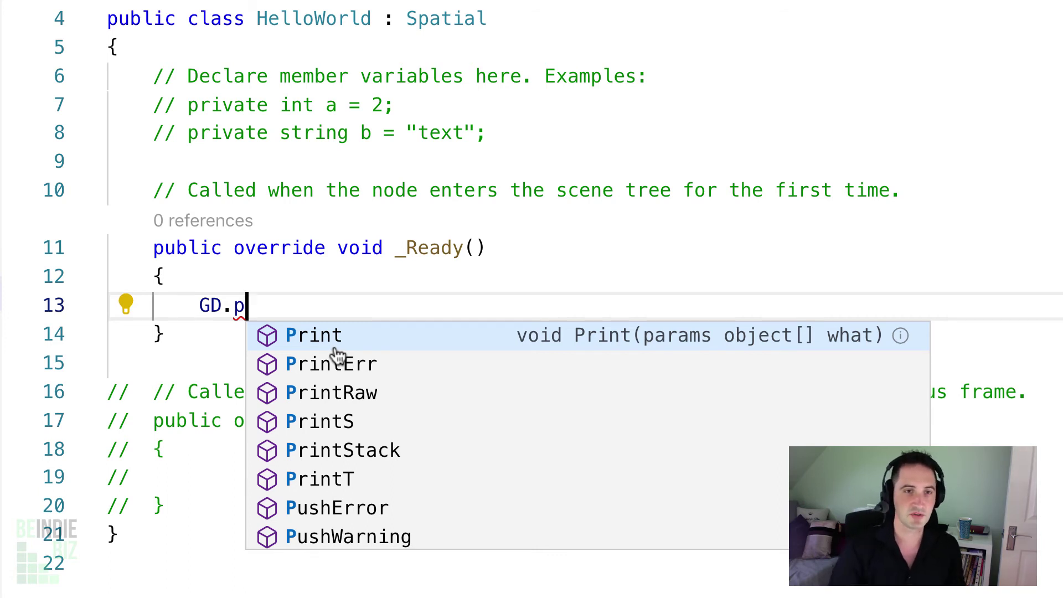
click(299, 345)
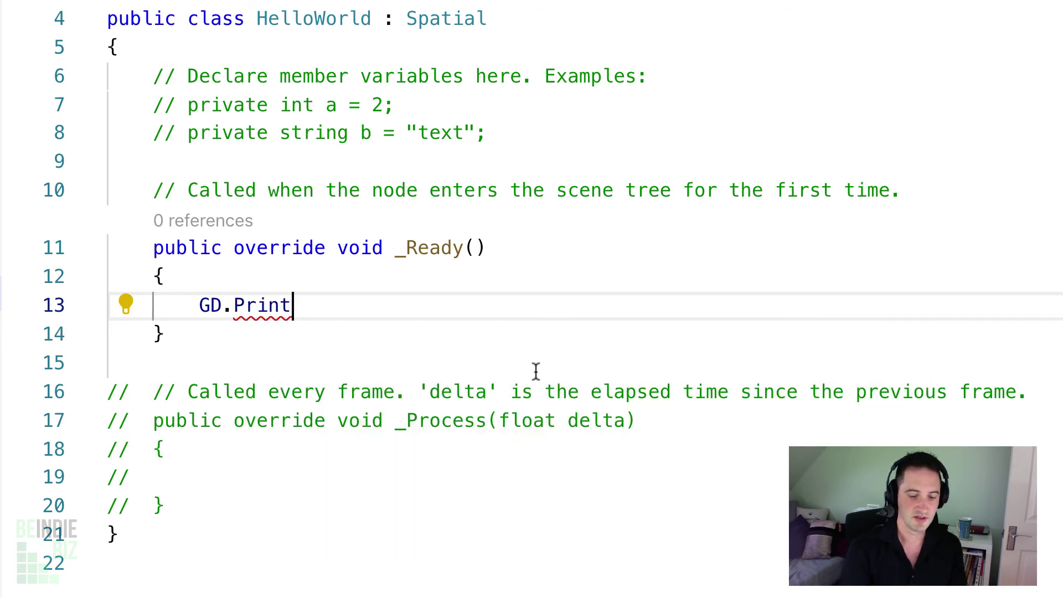
text(()
text("Hello Wor)
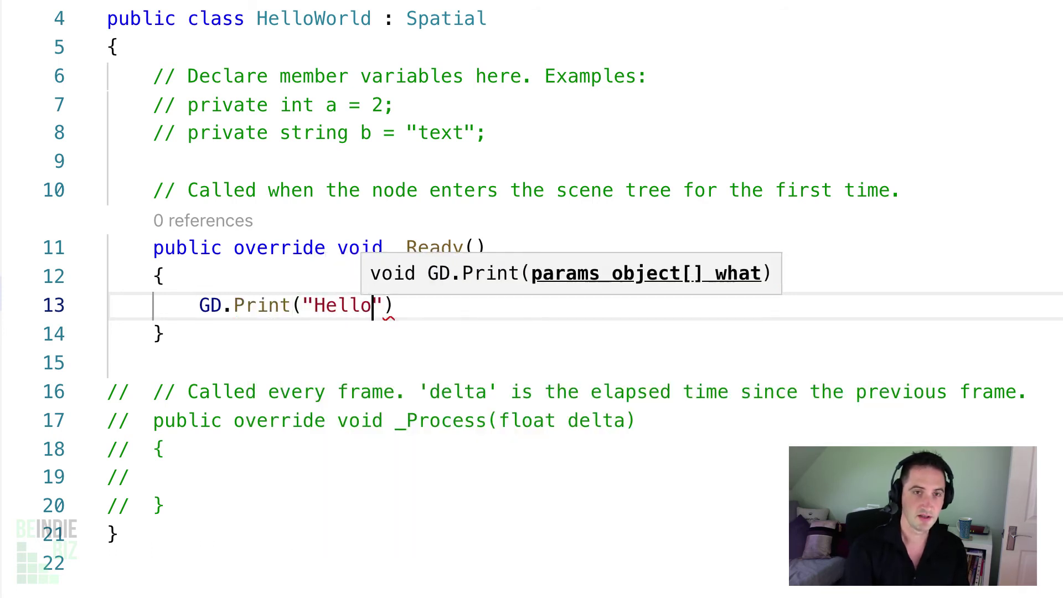
text(ld!"))
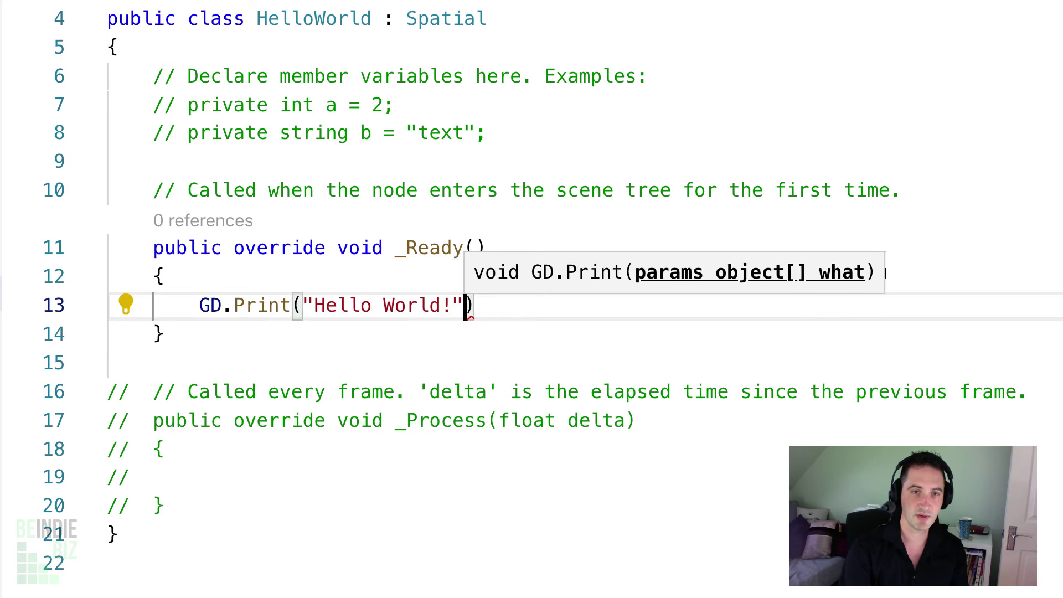
text(;)
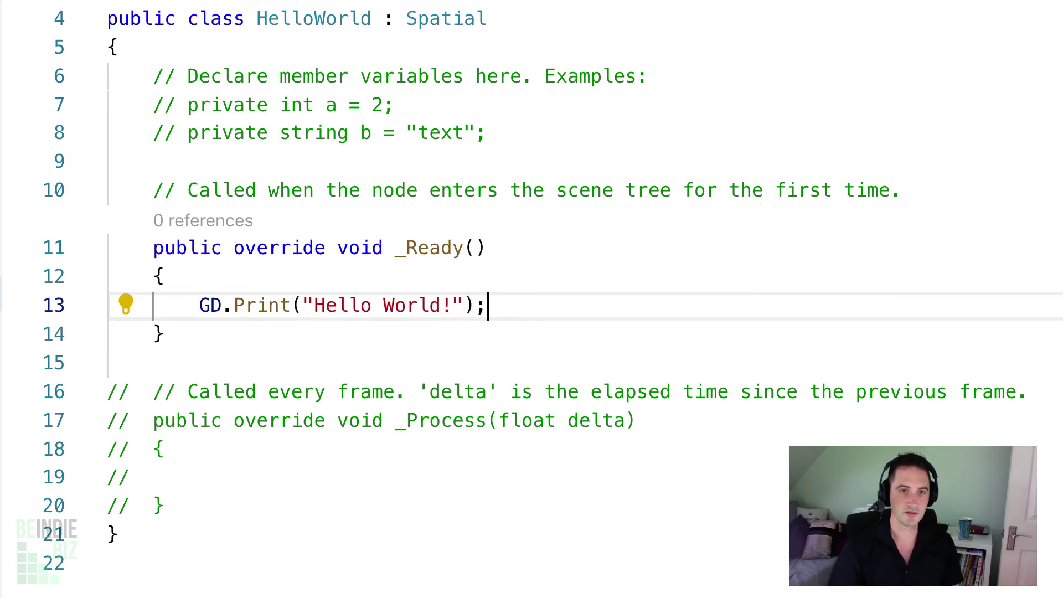
click(679, 592)
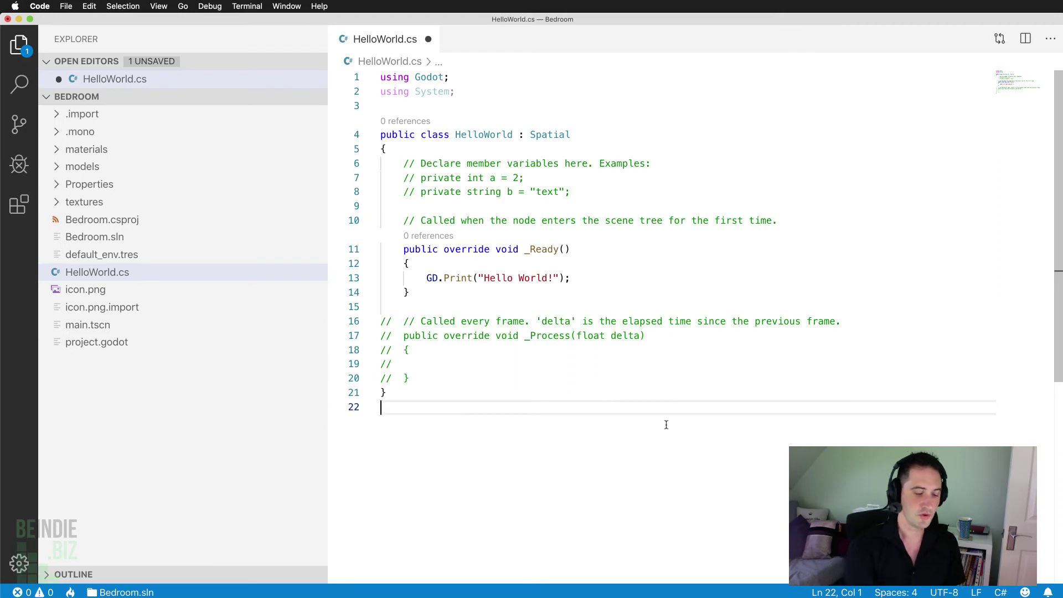
key(super+s)
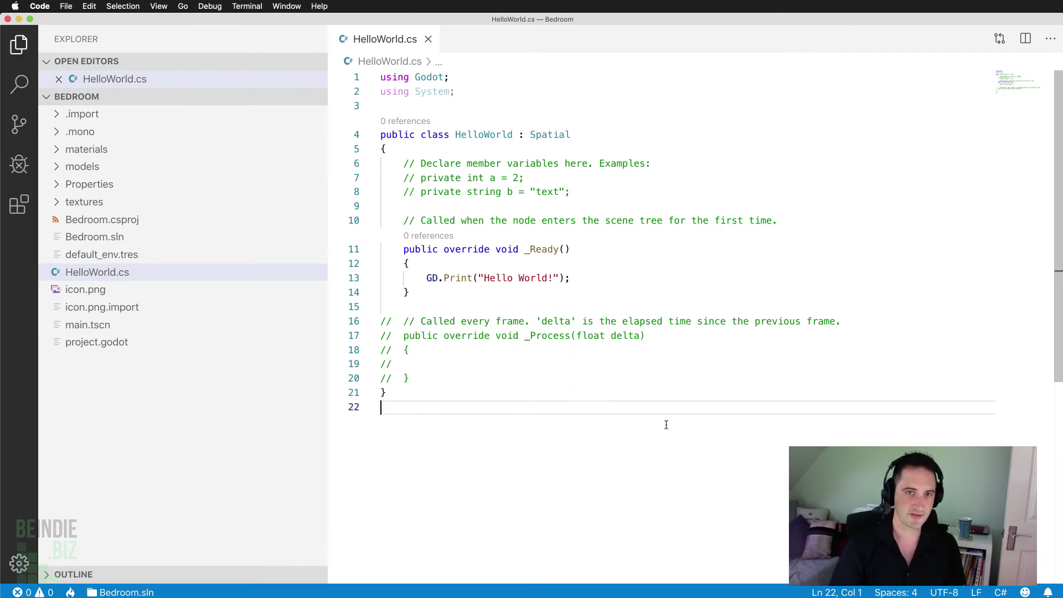
Step: Build the C# solution, play the bedroom scene to print Hello World!, then quit the game
click(19, 19)
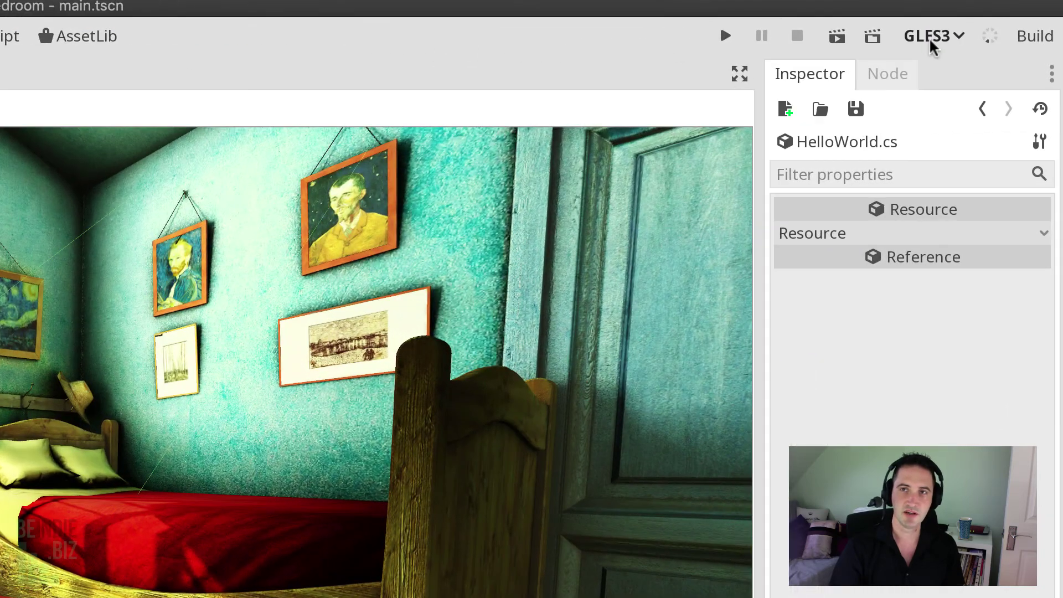
click(1044, 36)
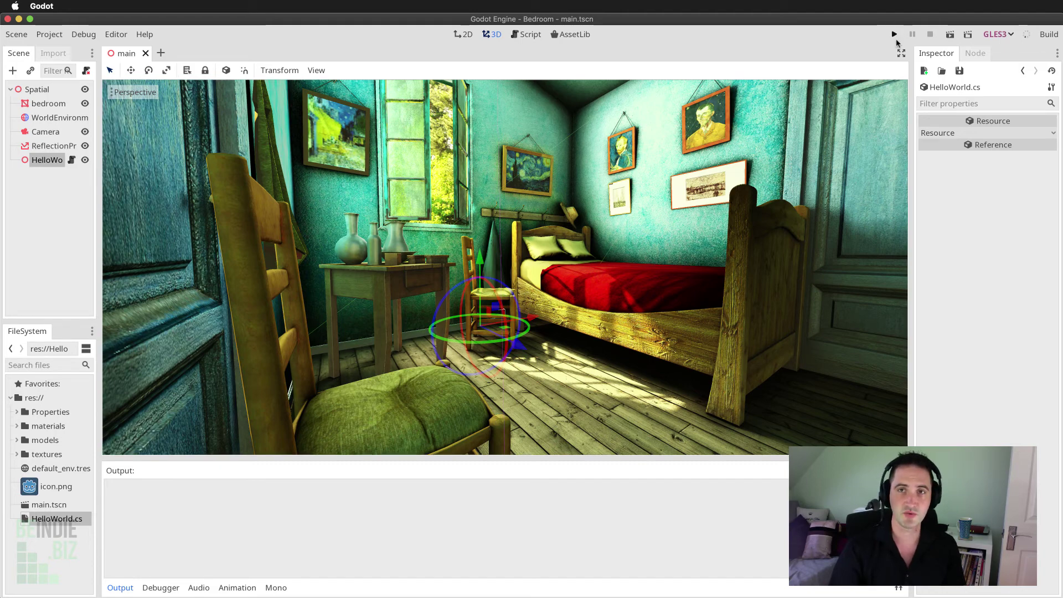
click(894, 33)
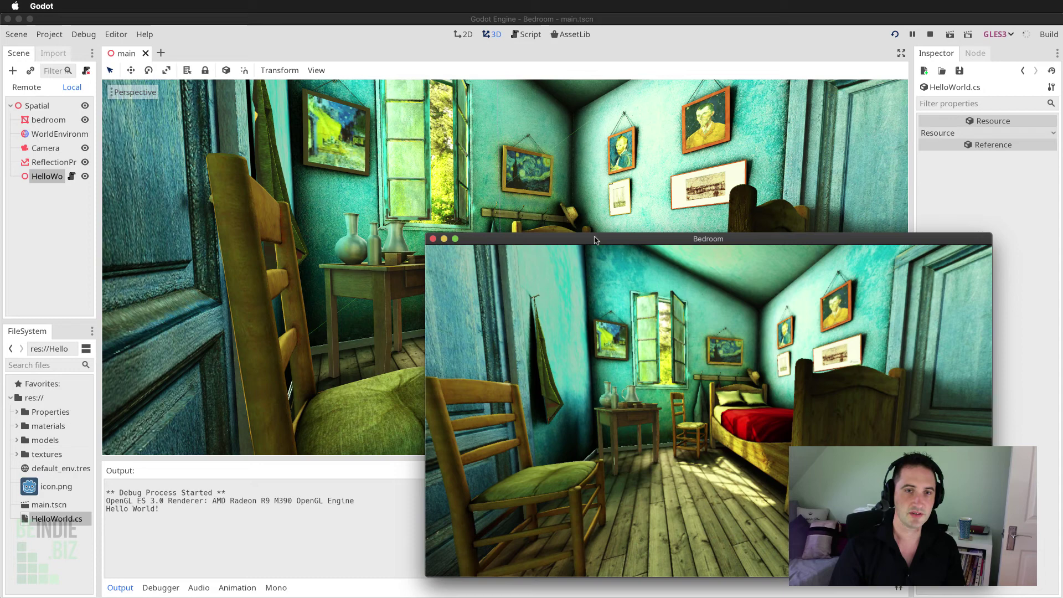
drag(593, 244, 624, 122)
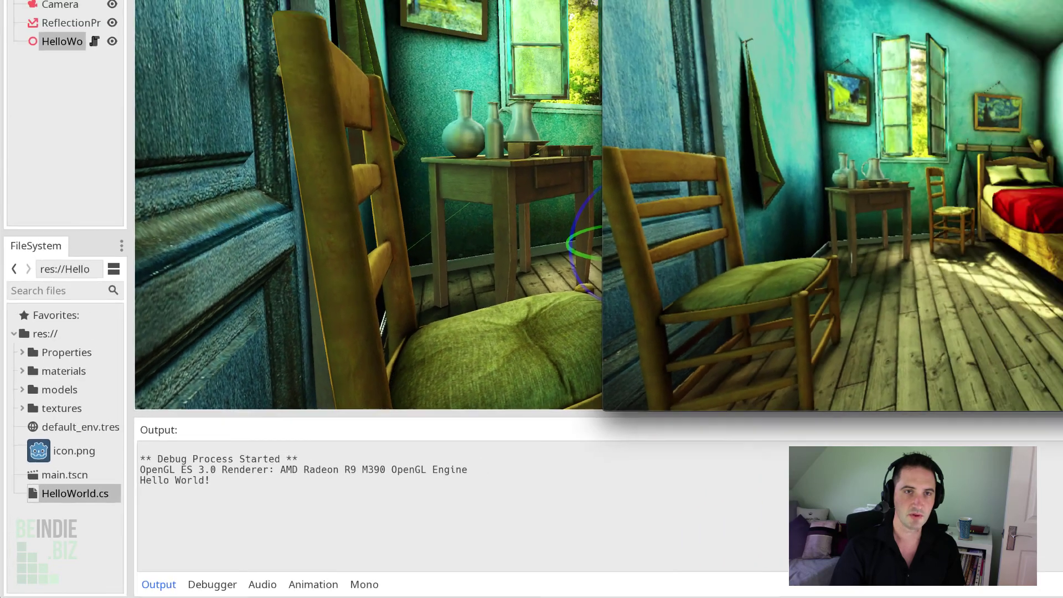
key(super+q)
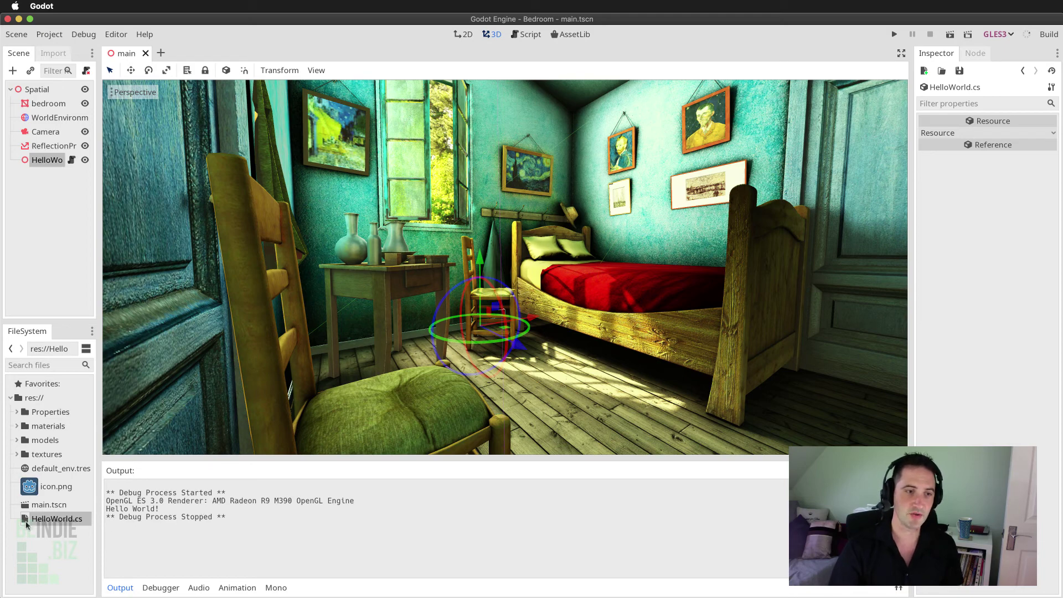
Step: Reopen HelloWorld.cs in VS Code and add blank lines below the _Ready method
double_click(73, 521)
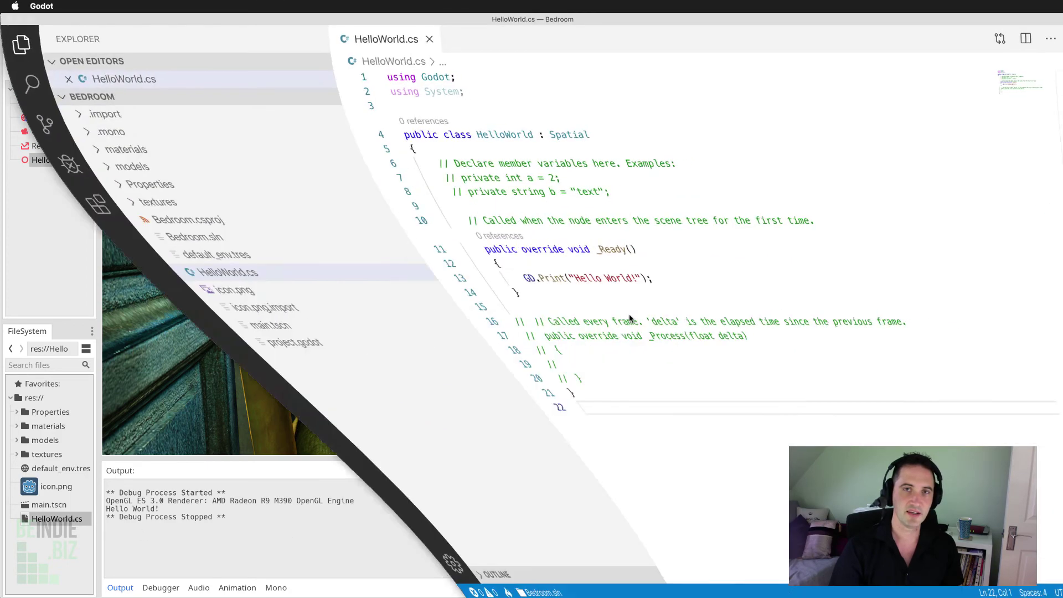
click(584, 275)
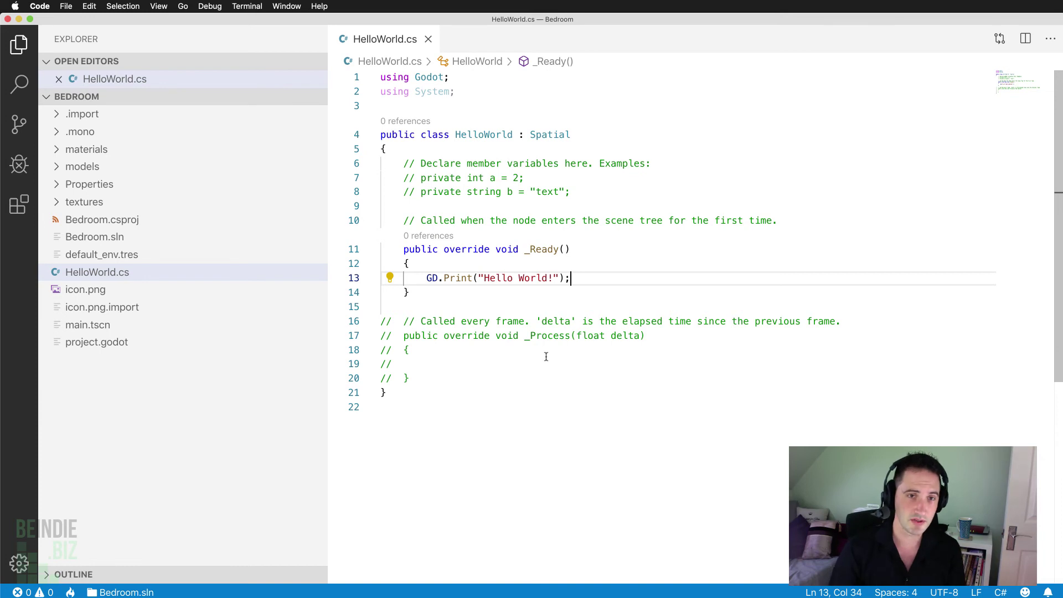
drag(460, 390, 399, 220)
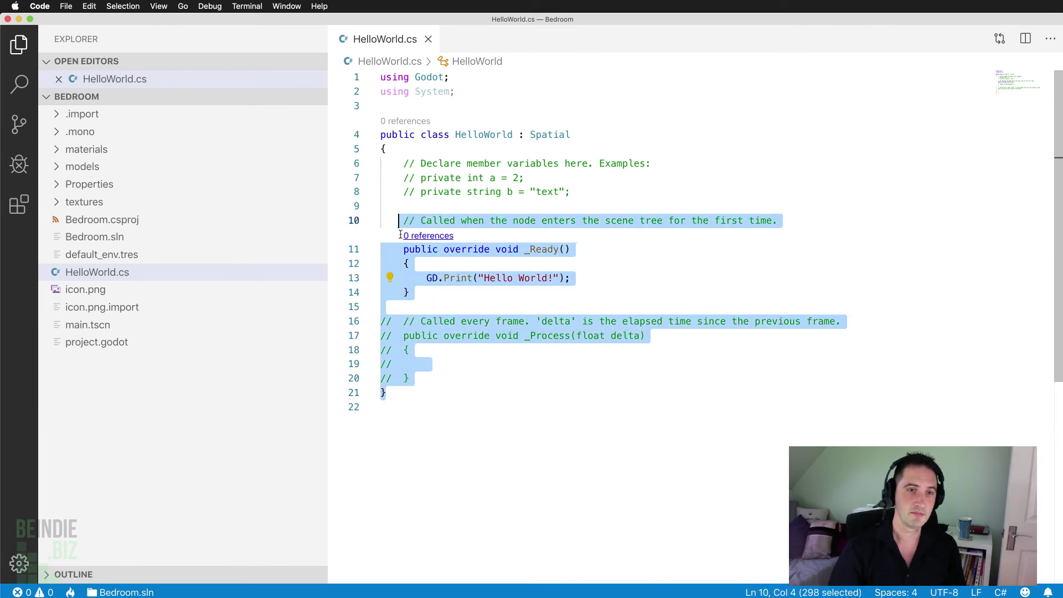
click(496, 277)
click(588, 277)
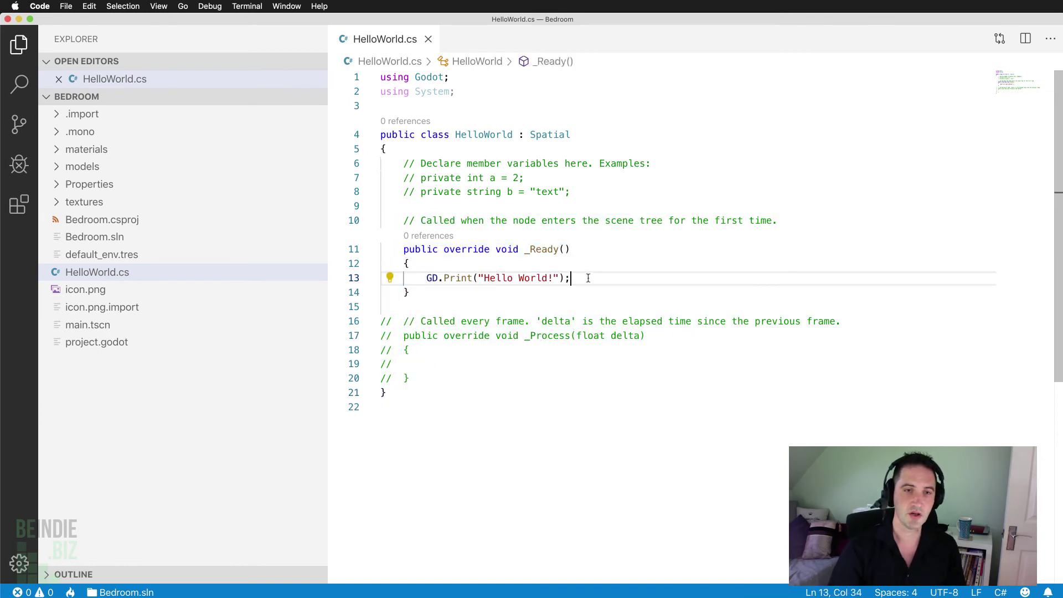
click(519, 308)
key(Return)
key(Return)
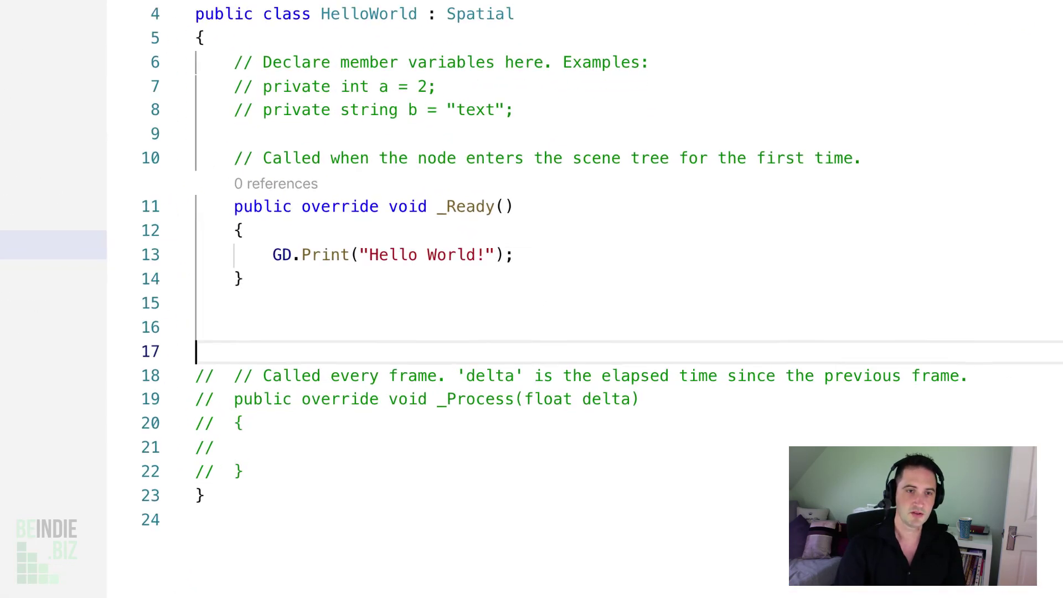
click(234, 327)
Step: Type 'public override void _' on line 16 using IntelliSense completions
text(publci)
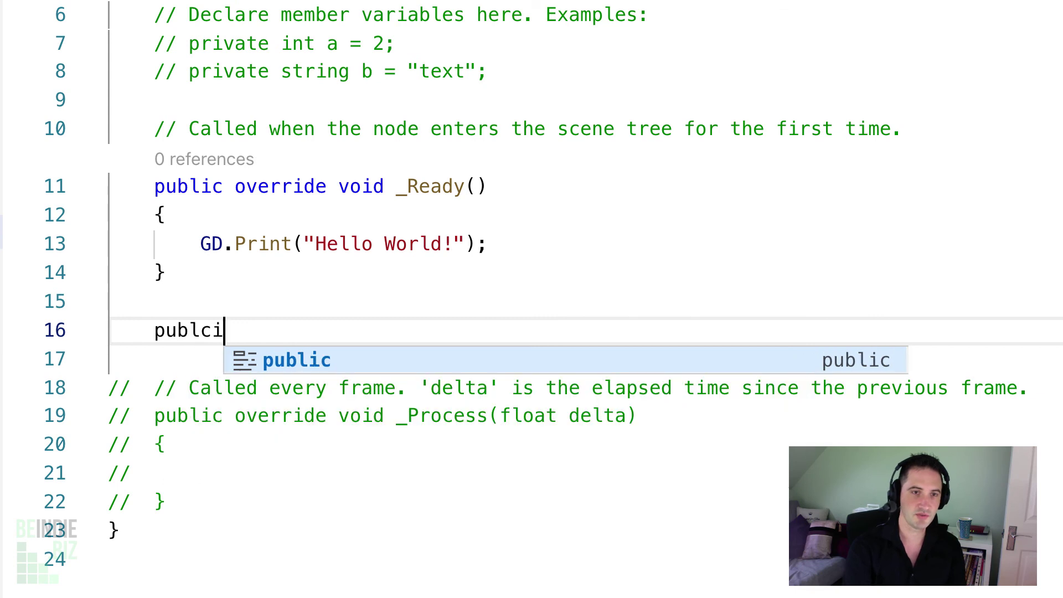
key(Tab)
text(ove)
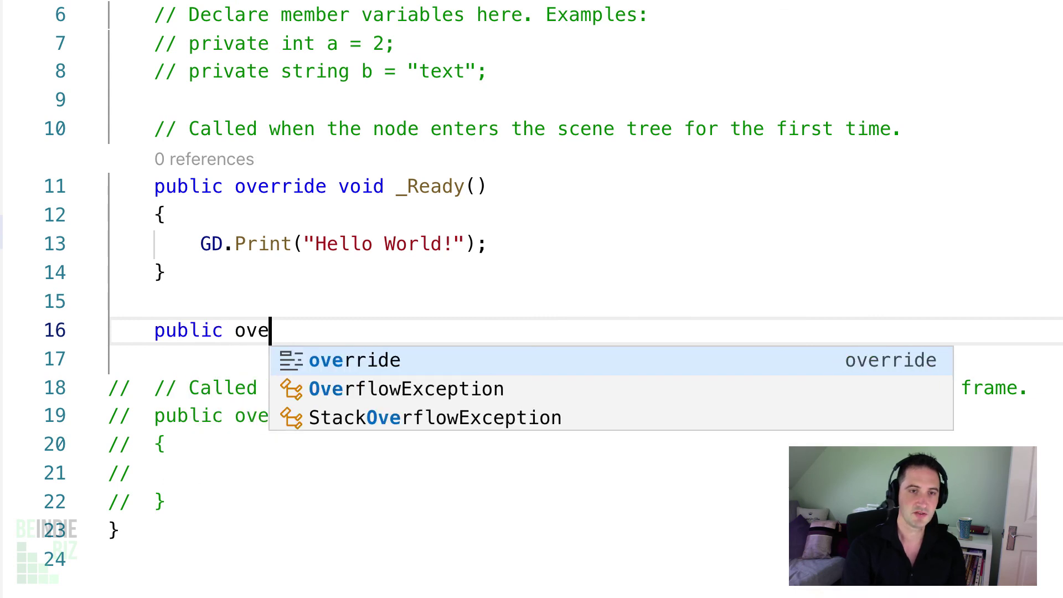
key(Tab)
text(vopid)
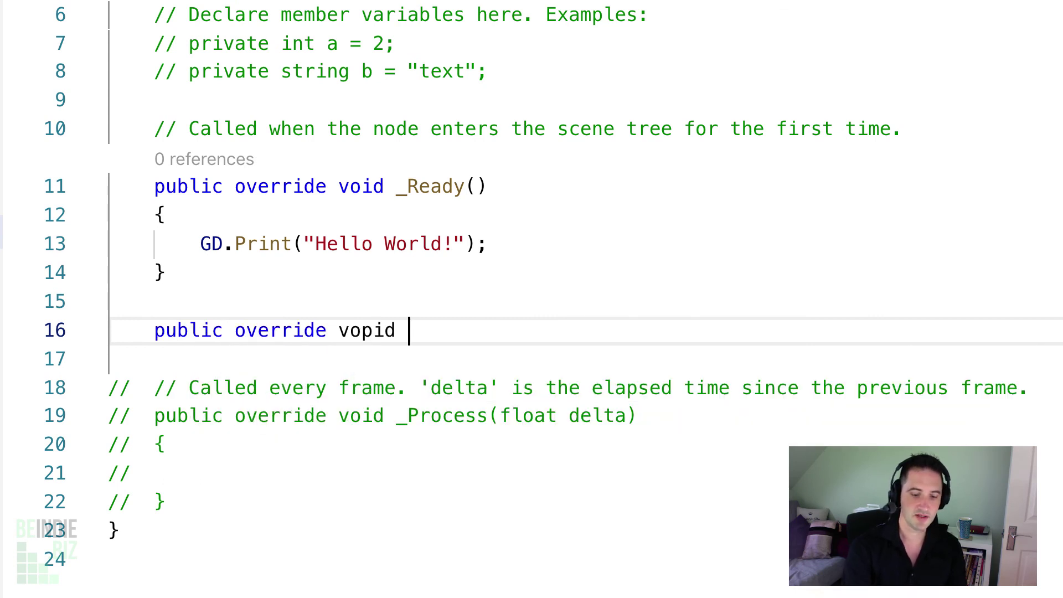
key(BackSpace)
key(BackSpace)
key(BackSpace)
key(BackSpace)
text(id _)
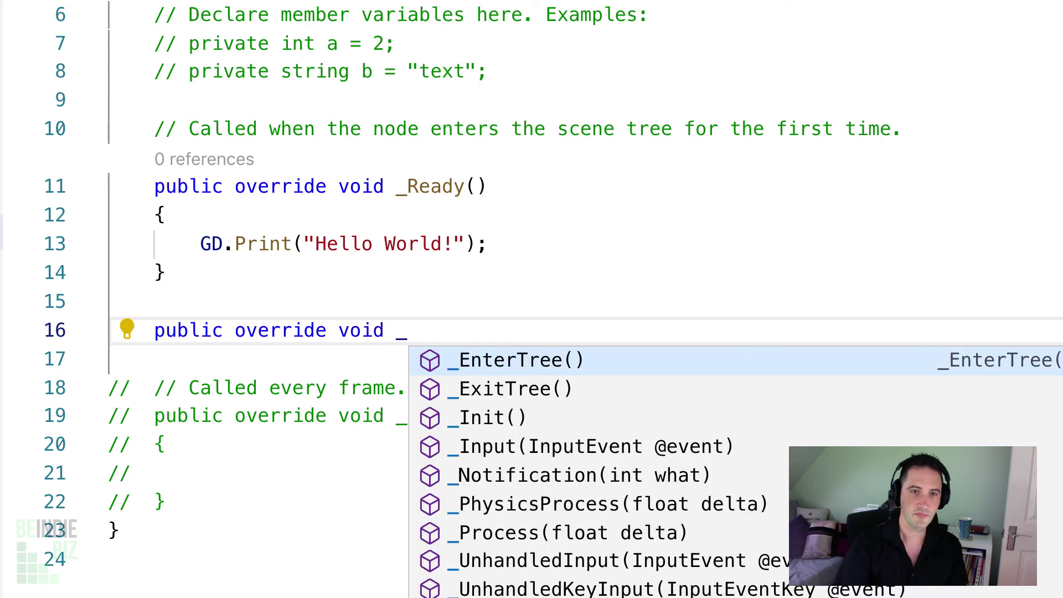